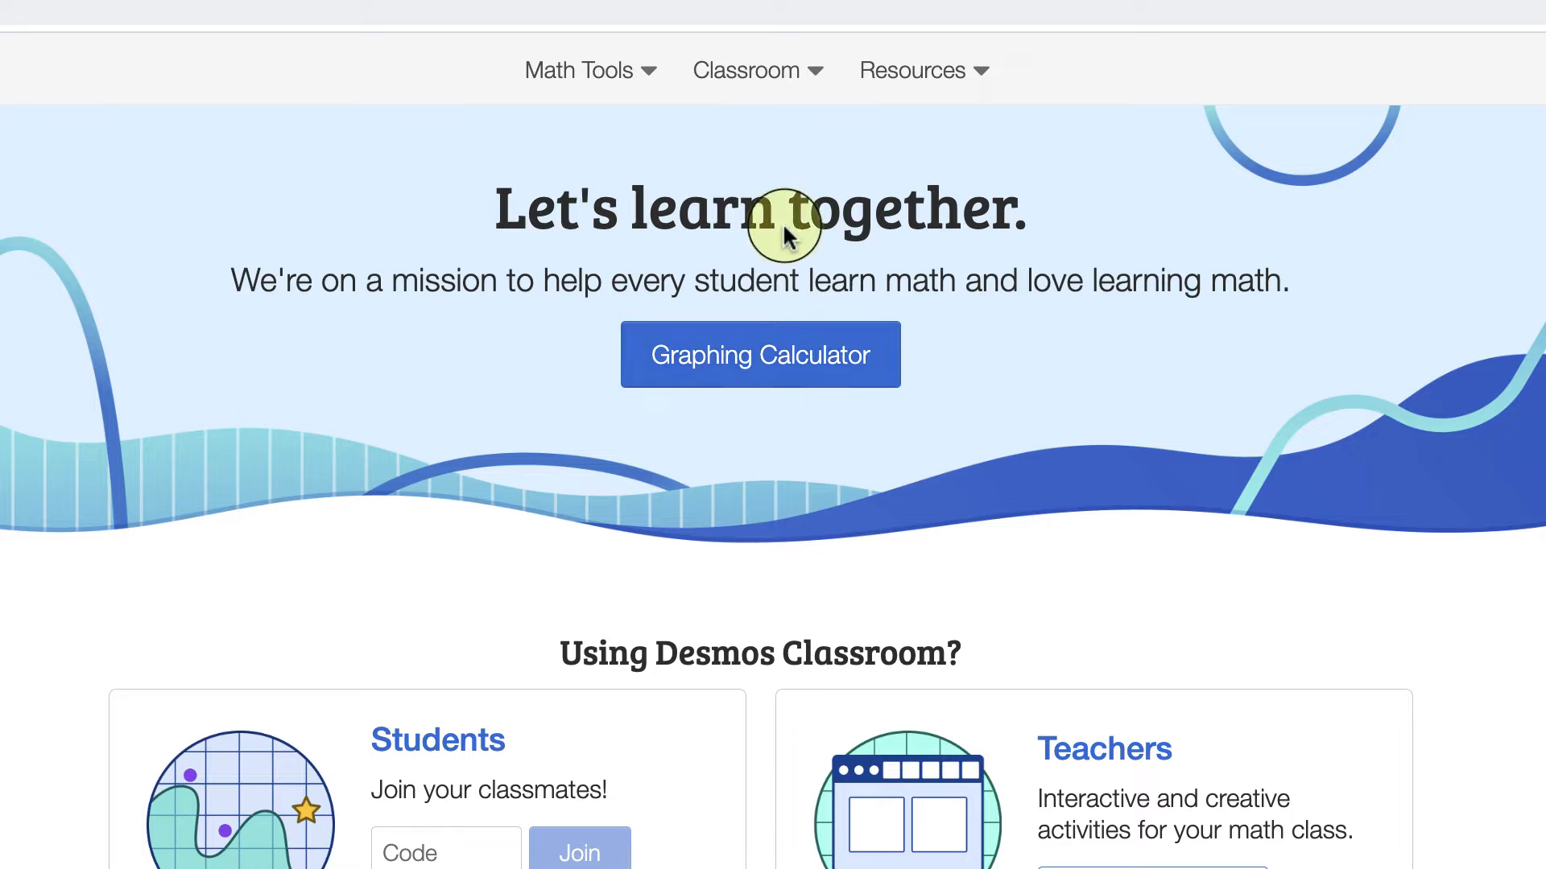
Step: Open the list of available math tools
{"action": "left_click", "coordinate": [648, 72]}
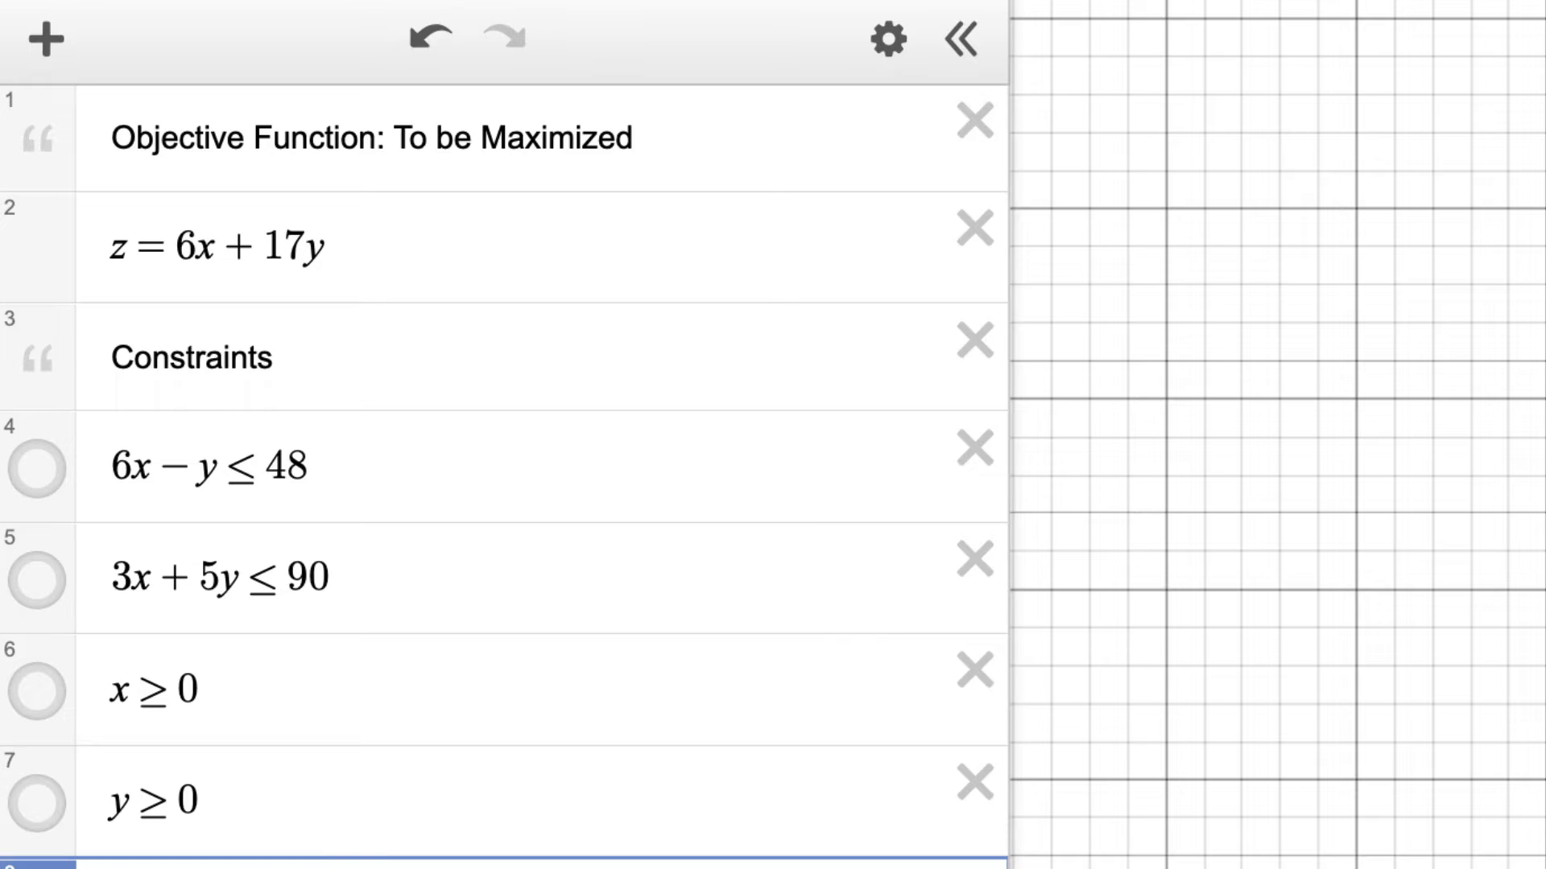
Step: Show the graphs of all four constraints, from 6x − y ≤ 48 through y ≥ 0, with their full overlap in view
{"action": "left_click", "coordinate": [37, 802]}
{"action": "left_click", "coordinate": [36, 690]}
{"action": "left_click", "coordinate": [36, 580]}
{"action": "left_click", "coordinate": [36, 467]}
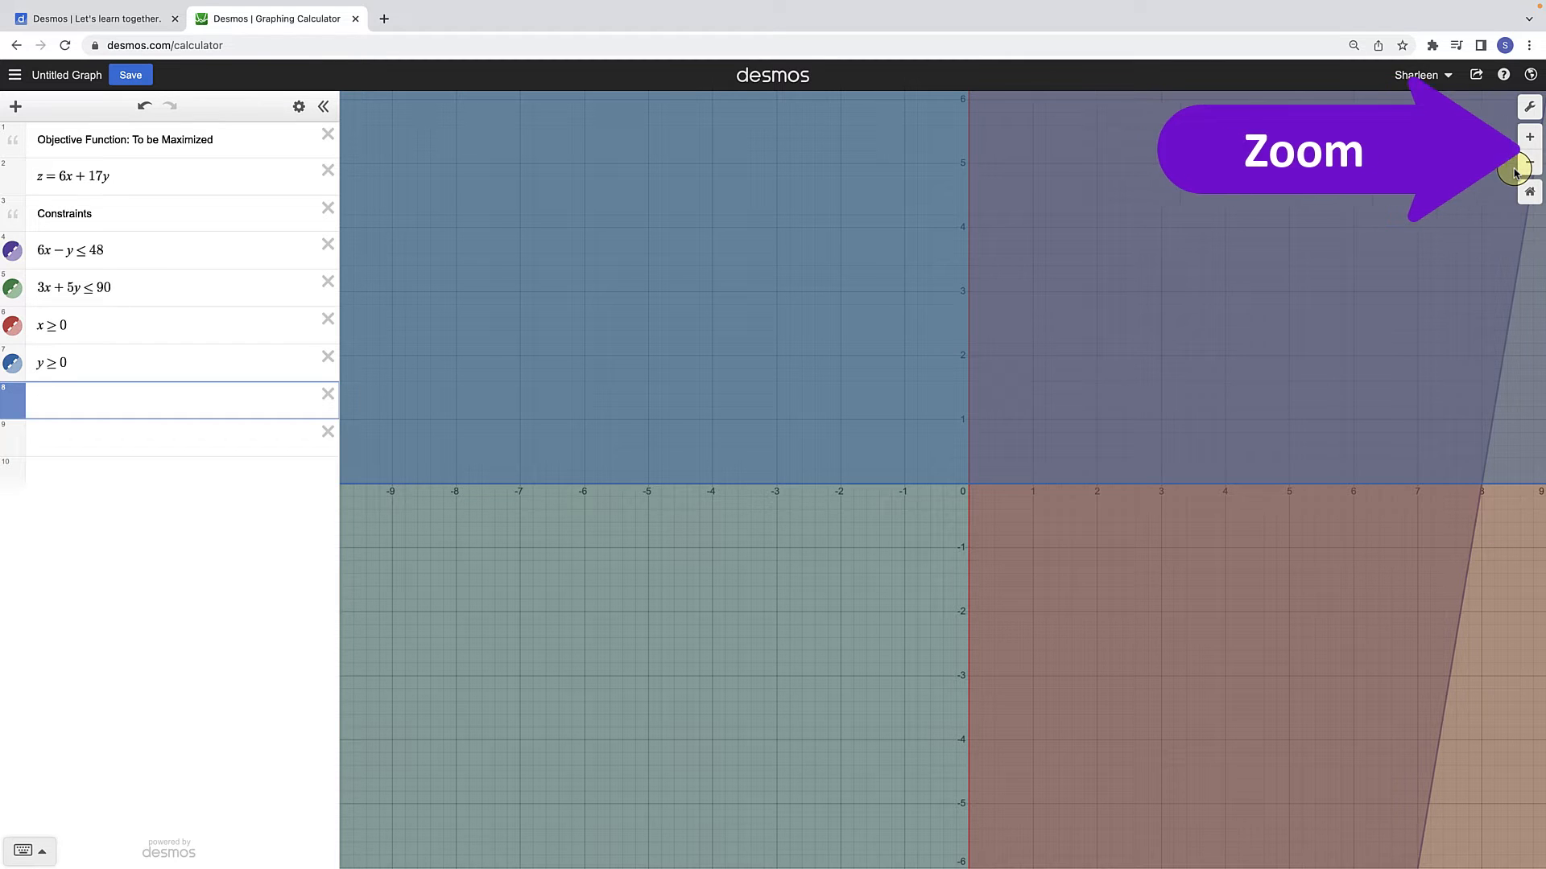
{"action": "scroll", "coordinate": [1091, 466], "scroll_direction": "down", "scroll_amount": 5}
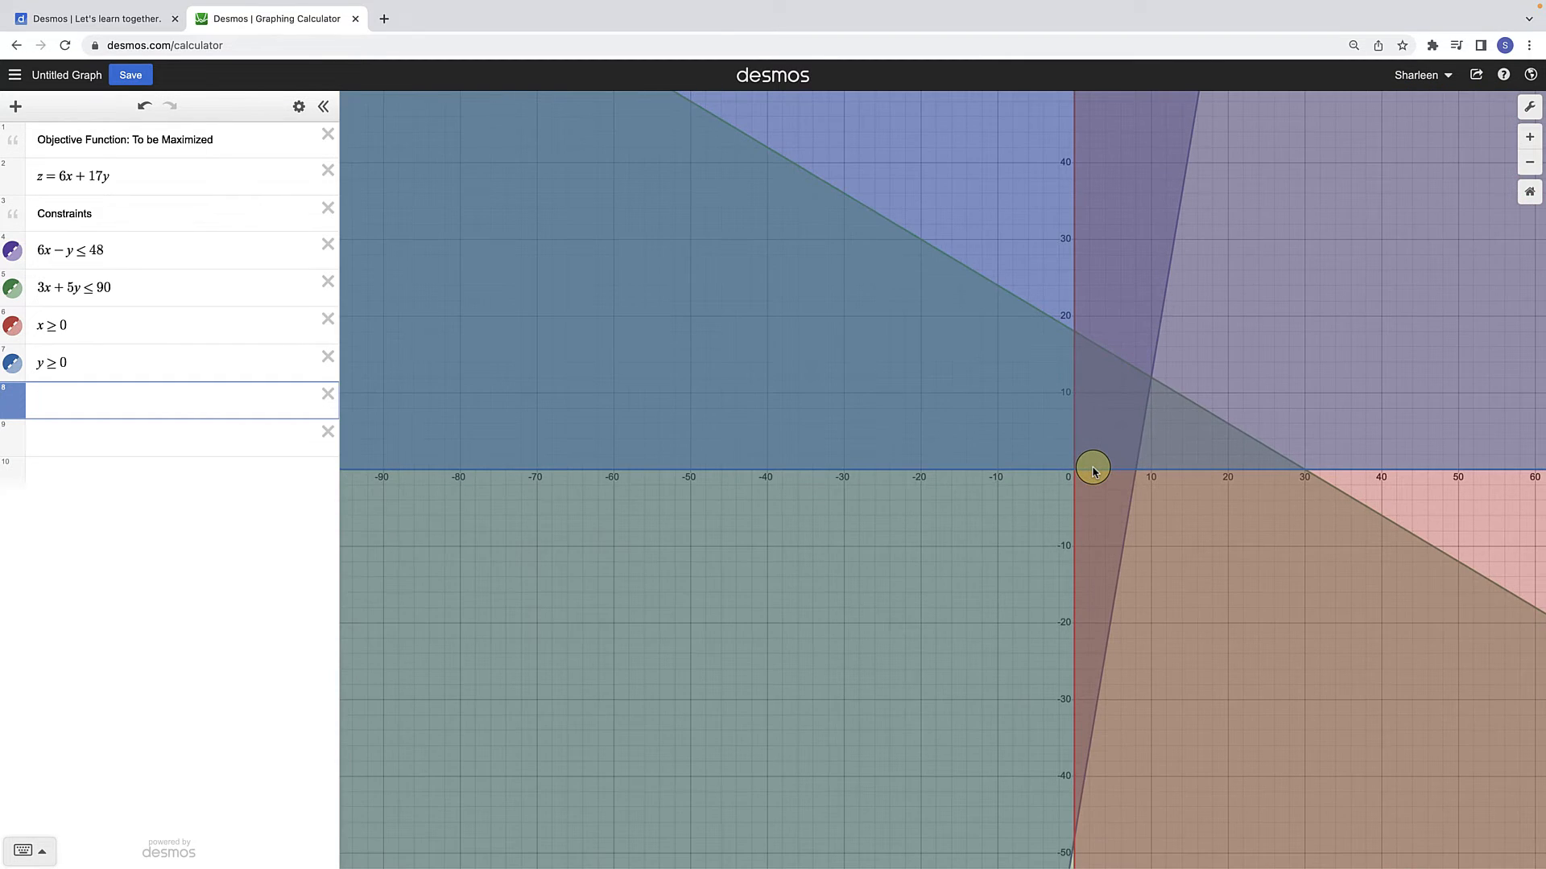
{"action": "scroll", "coordinate": [1224, 423], "scroll_direction": "down", "scroll_amount": 4}
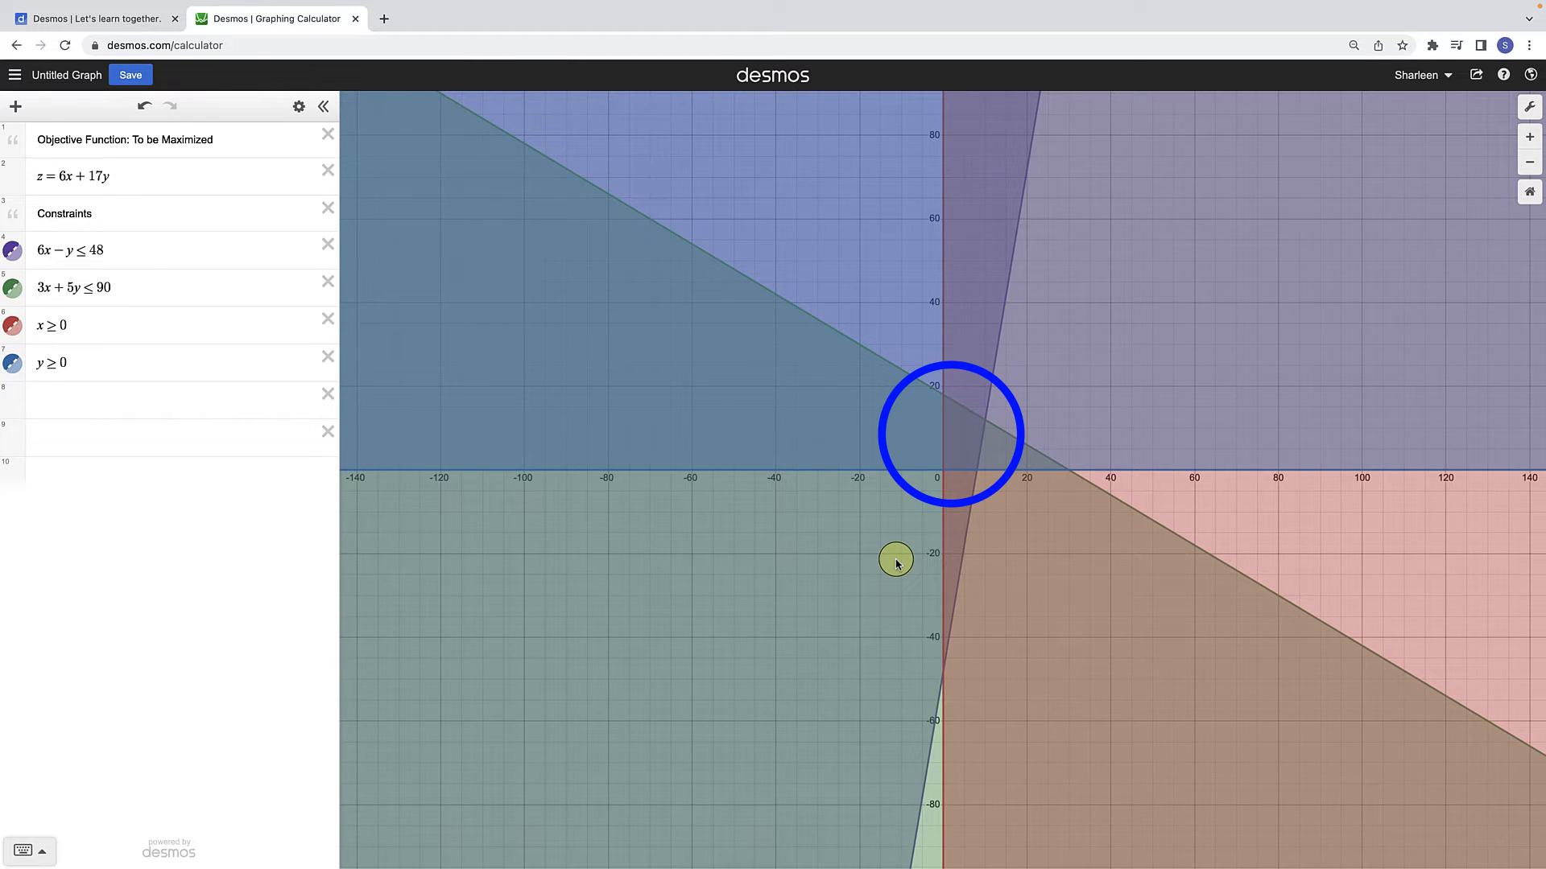
Step: Hide the graphs of all four constraint inequalities
{"action": "left_click", "coordinate": [12, 364]}
{"action": "left_click", "coordinate": [13, 330]}
{"action": "left_click", "coordinate": [13, 288]}
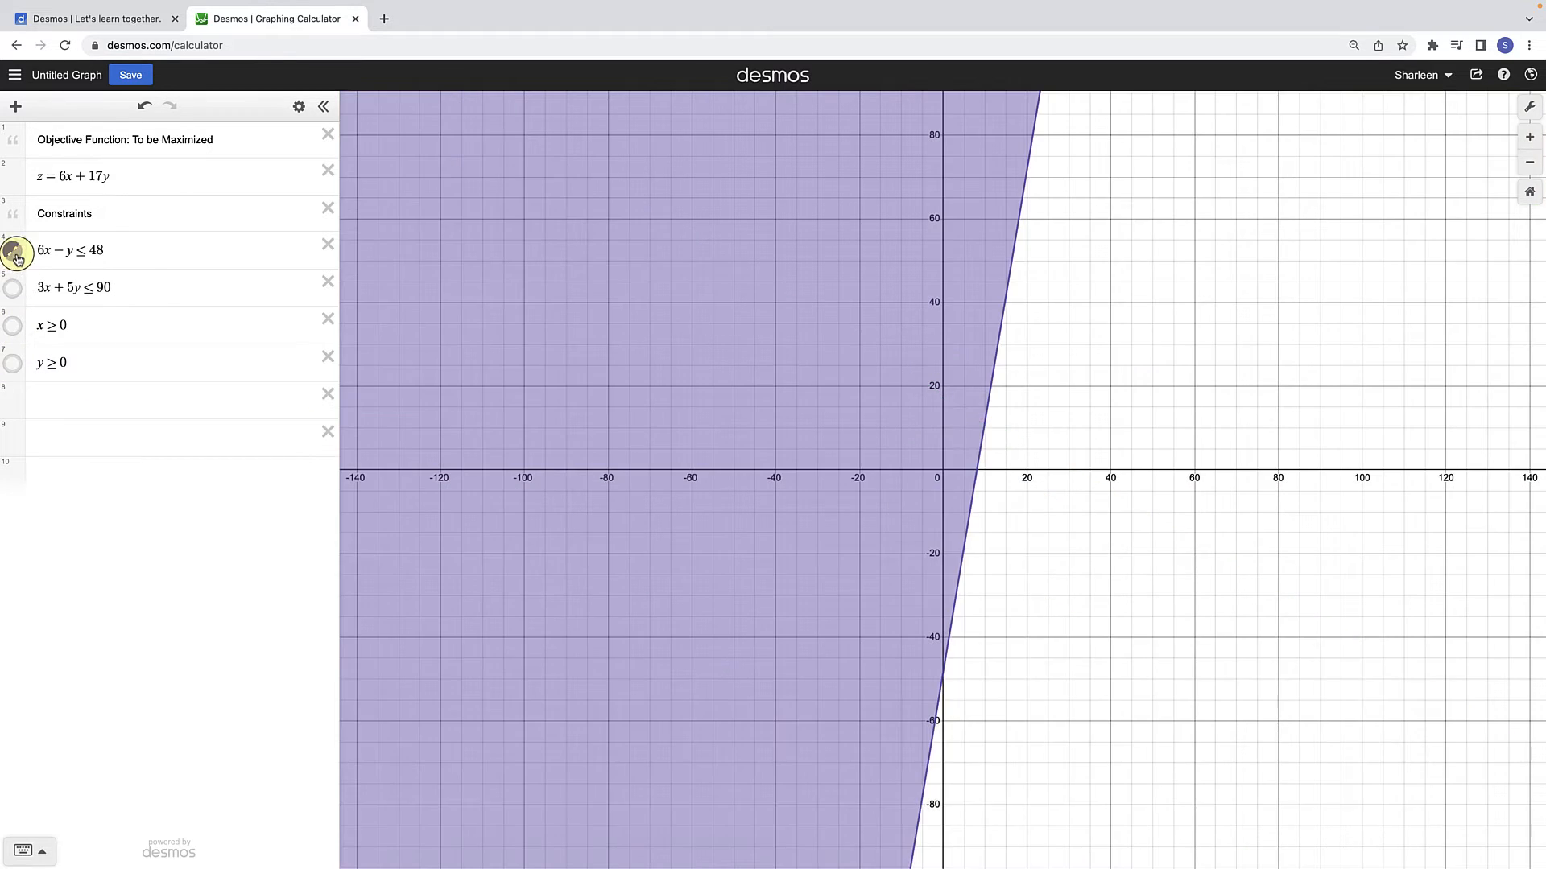
{"action": "left_click", "coordinate": [13, 251]}
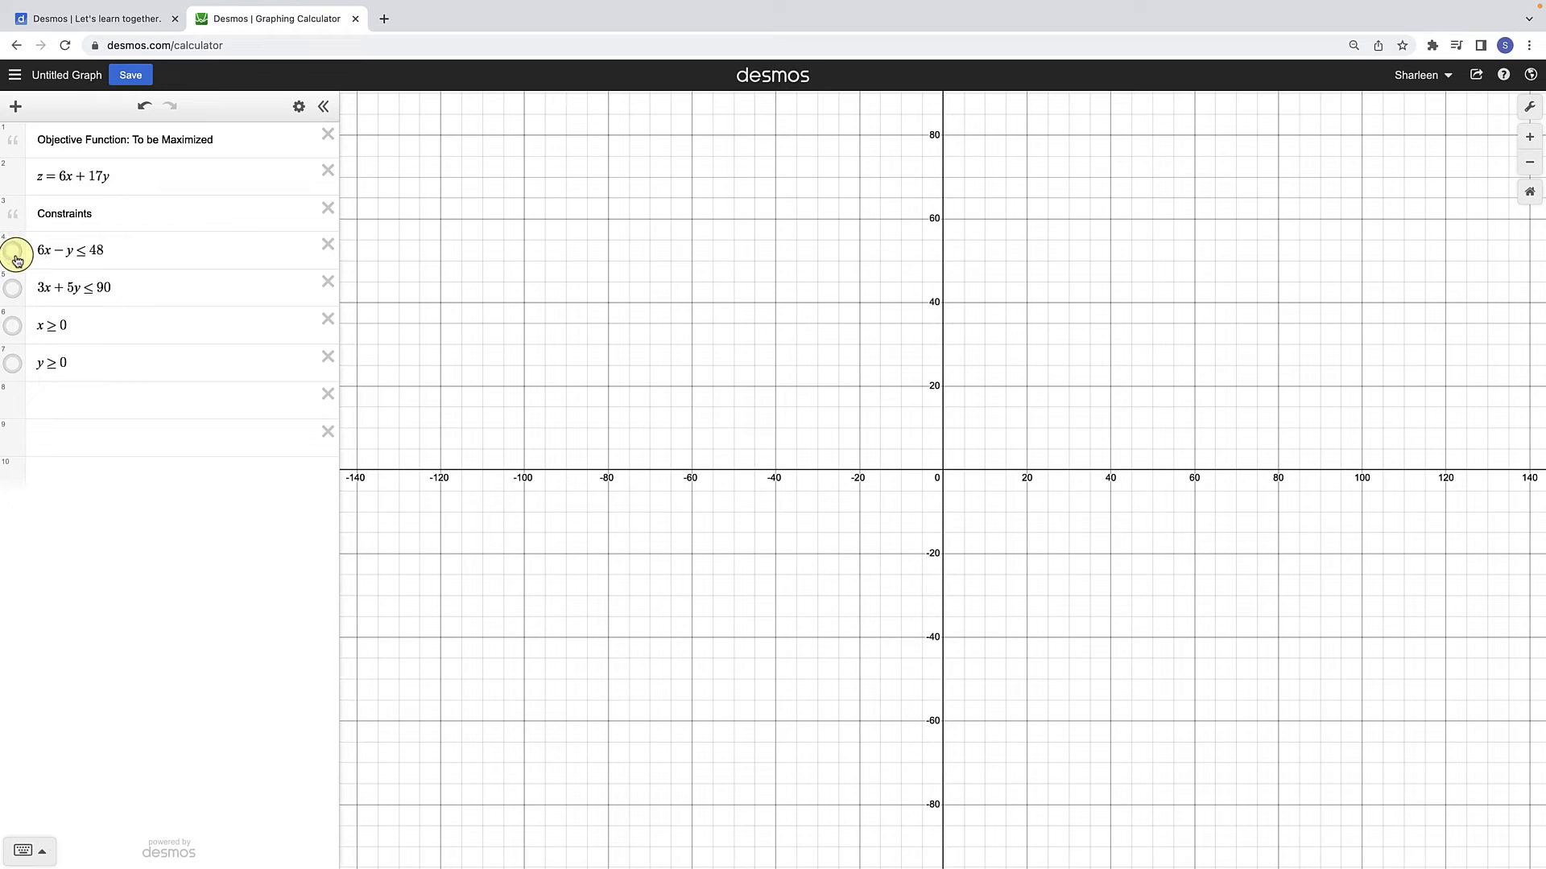
Step: Show the constraint regions one at a time, starting with y ≥ 0, followed by x ≥ 0 and 3x + 5y ≤ 90
{"action": "left_click", "coordinate": [14, 366]}
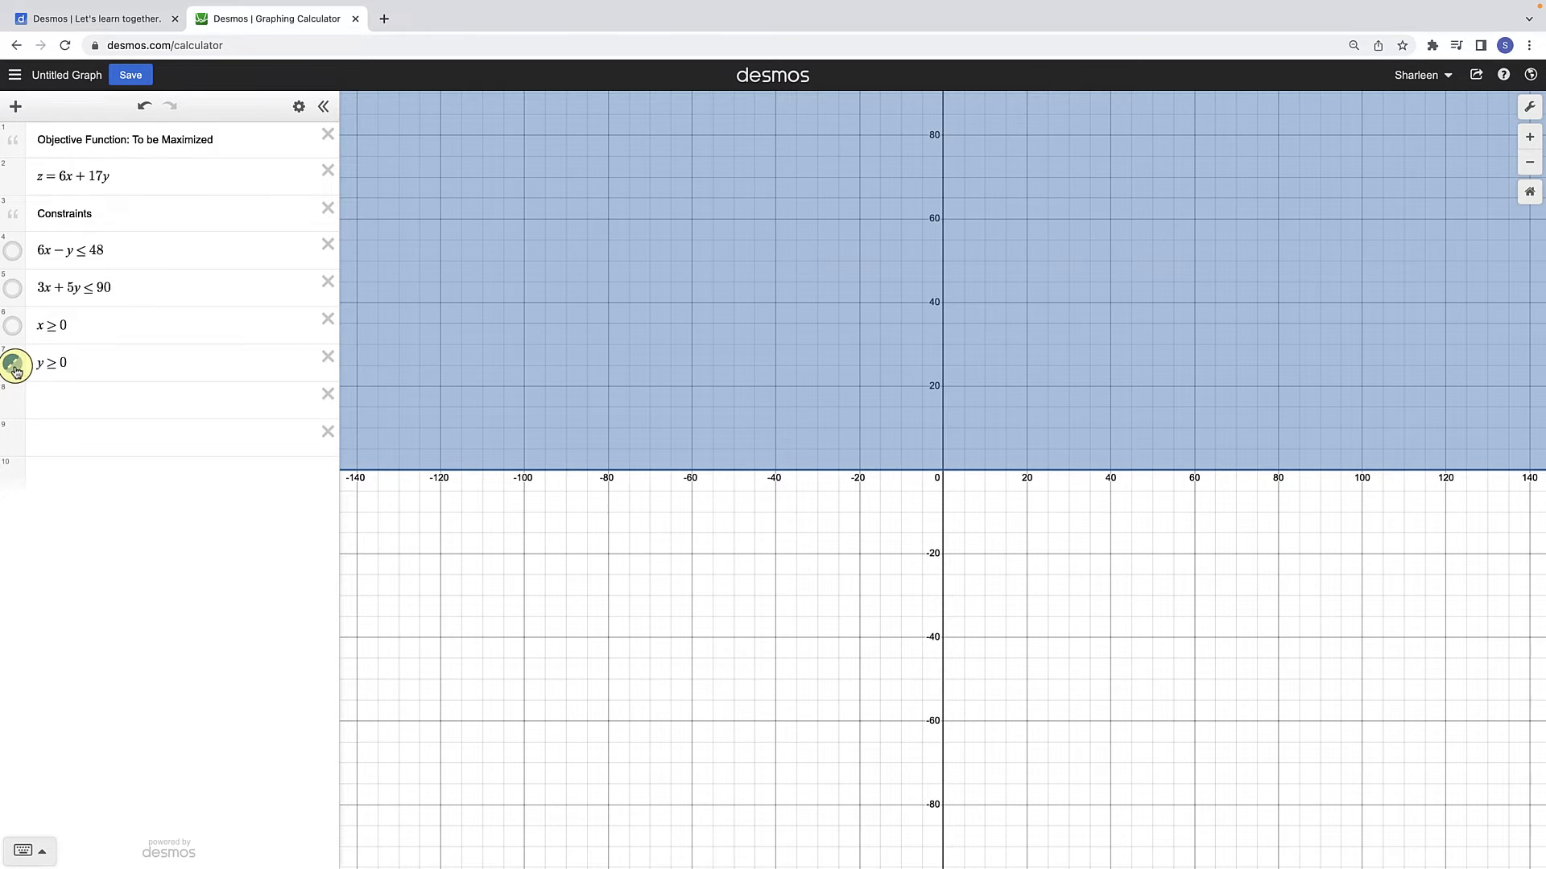
{"action": "left_click", "coordinate": [13, 328]}
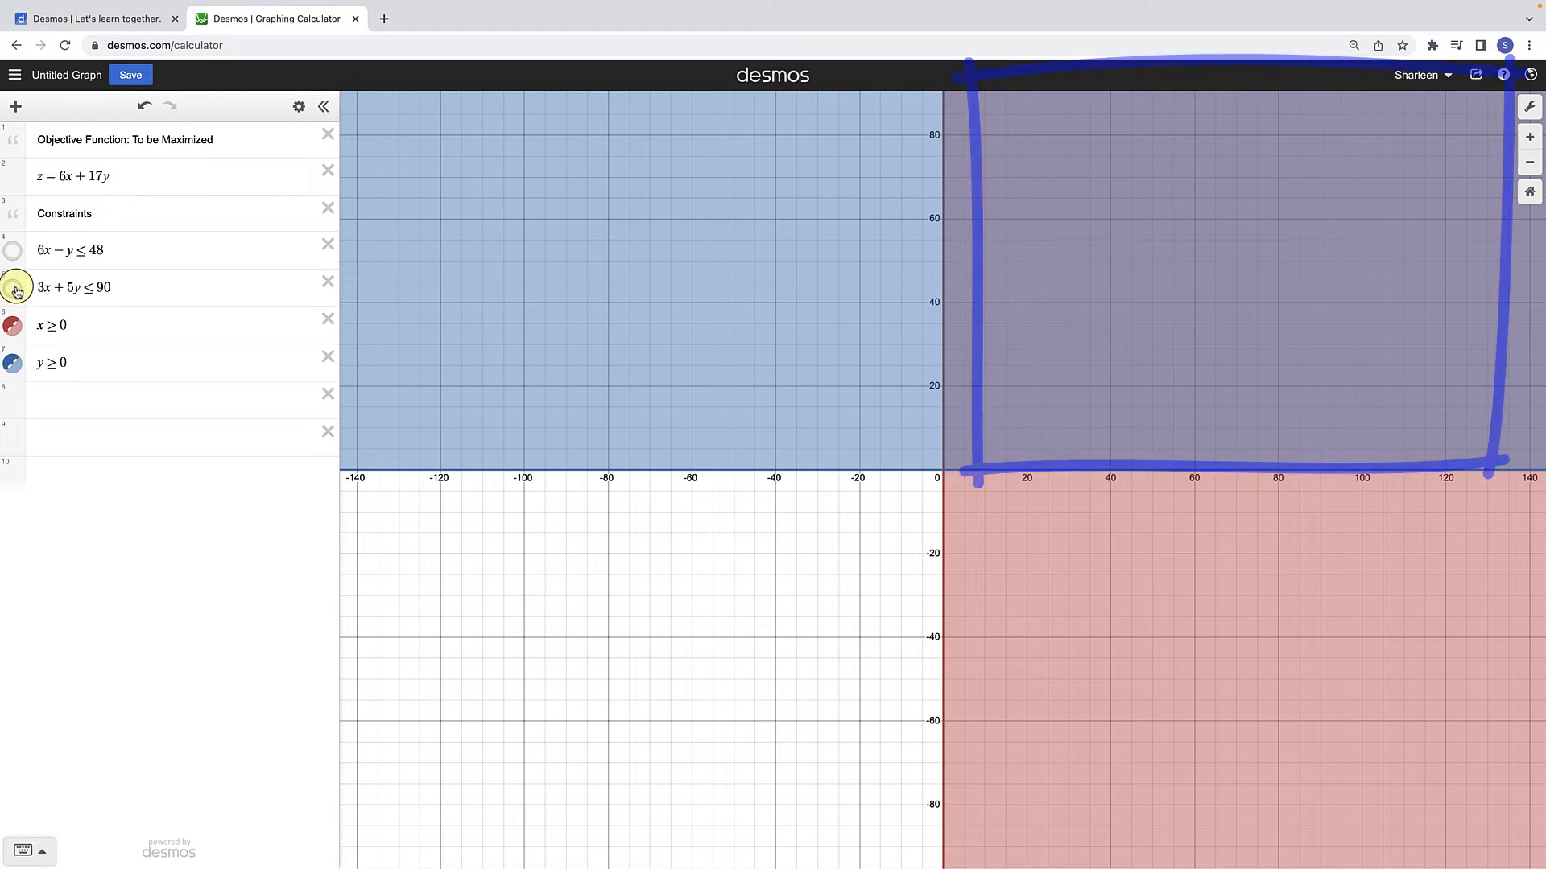
{"action": "left_click", "coordinate": [16, 289]}
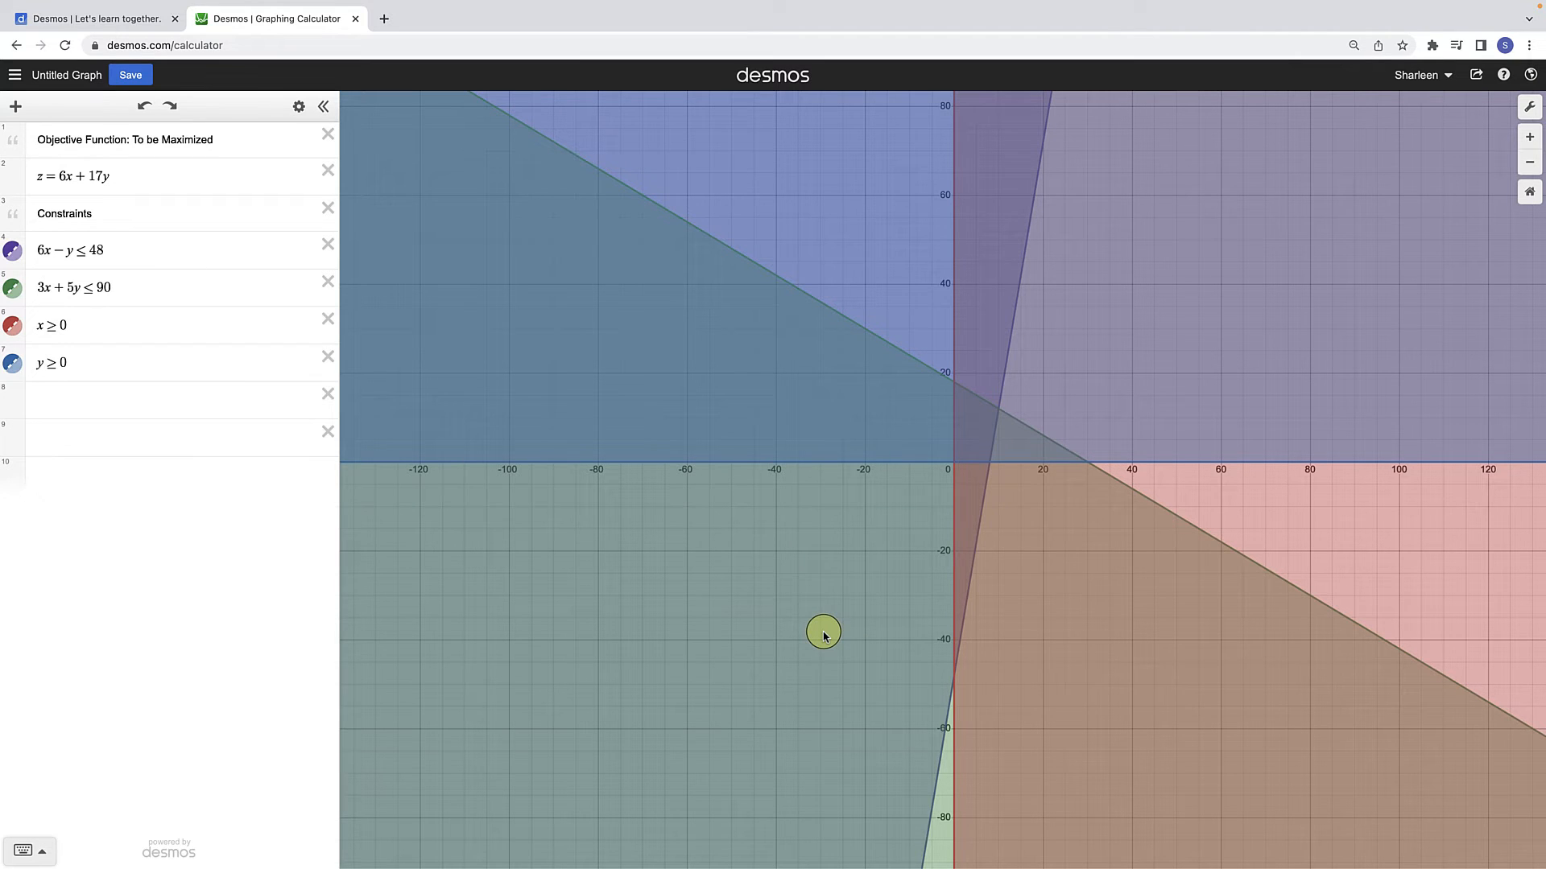
Step: Set the graph's x-axis range from −2 to 20
{"action": "left_click", "coordinate": [1530, 108]}
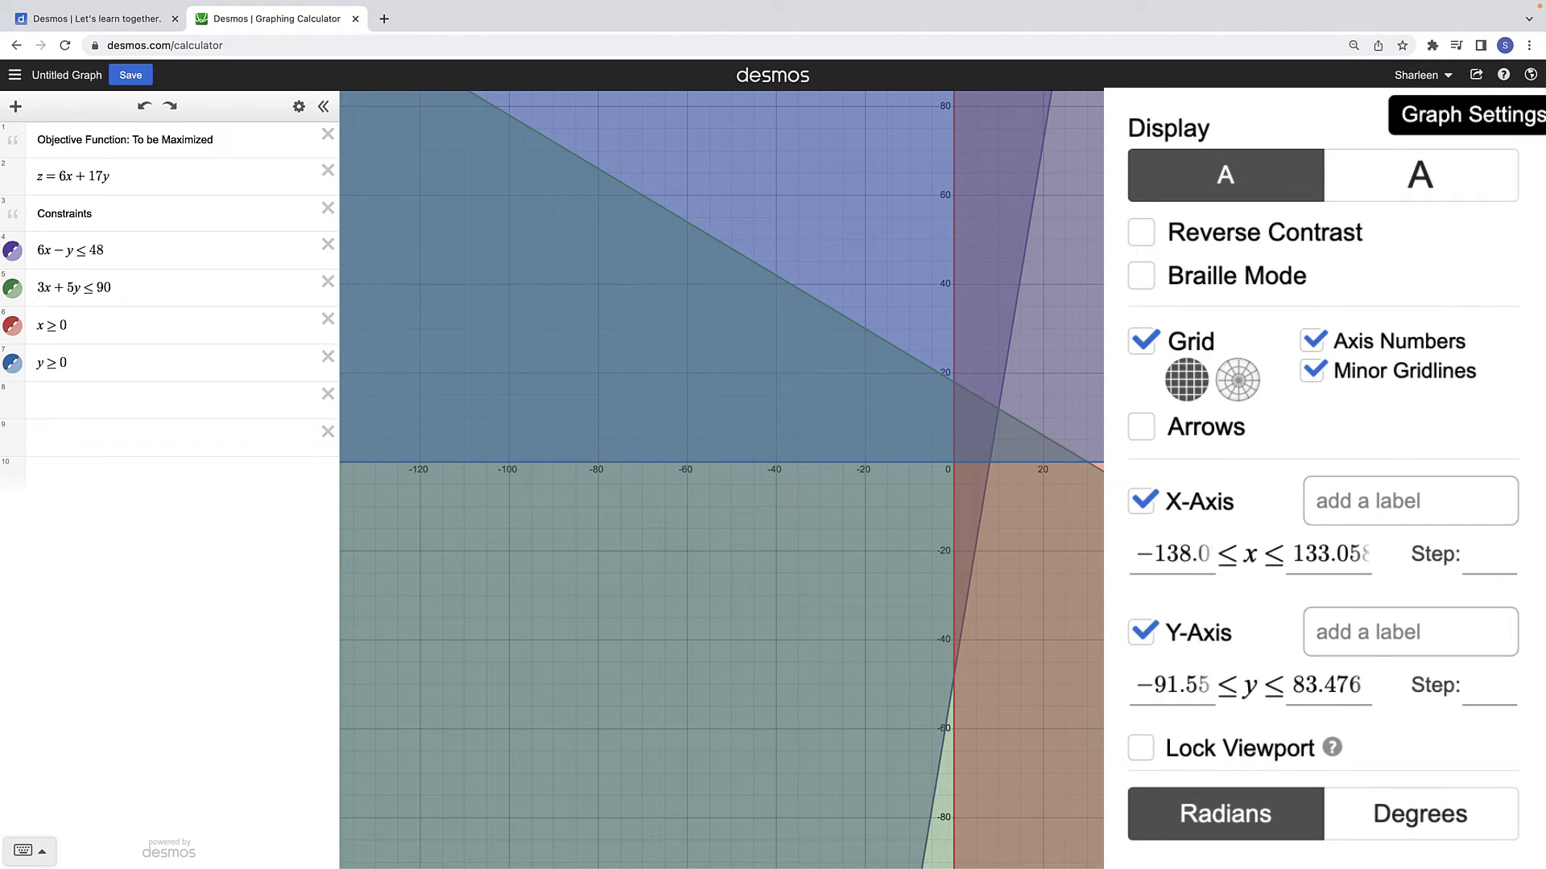
{"action": "left_click", "coordinate": [1171, 555]}
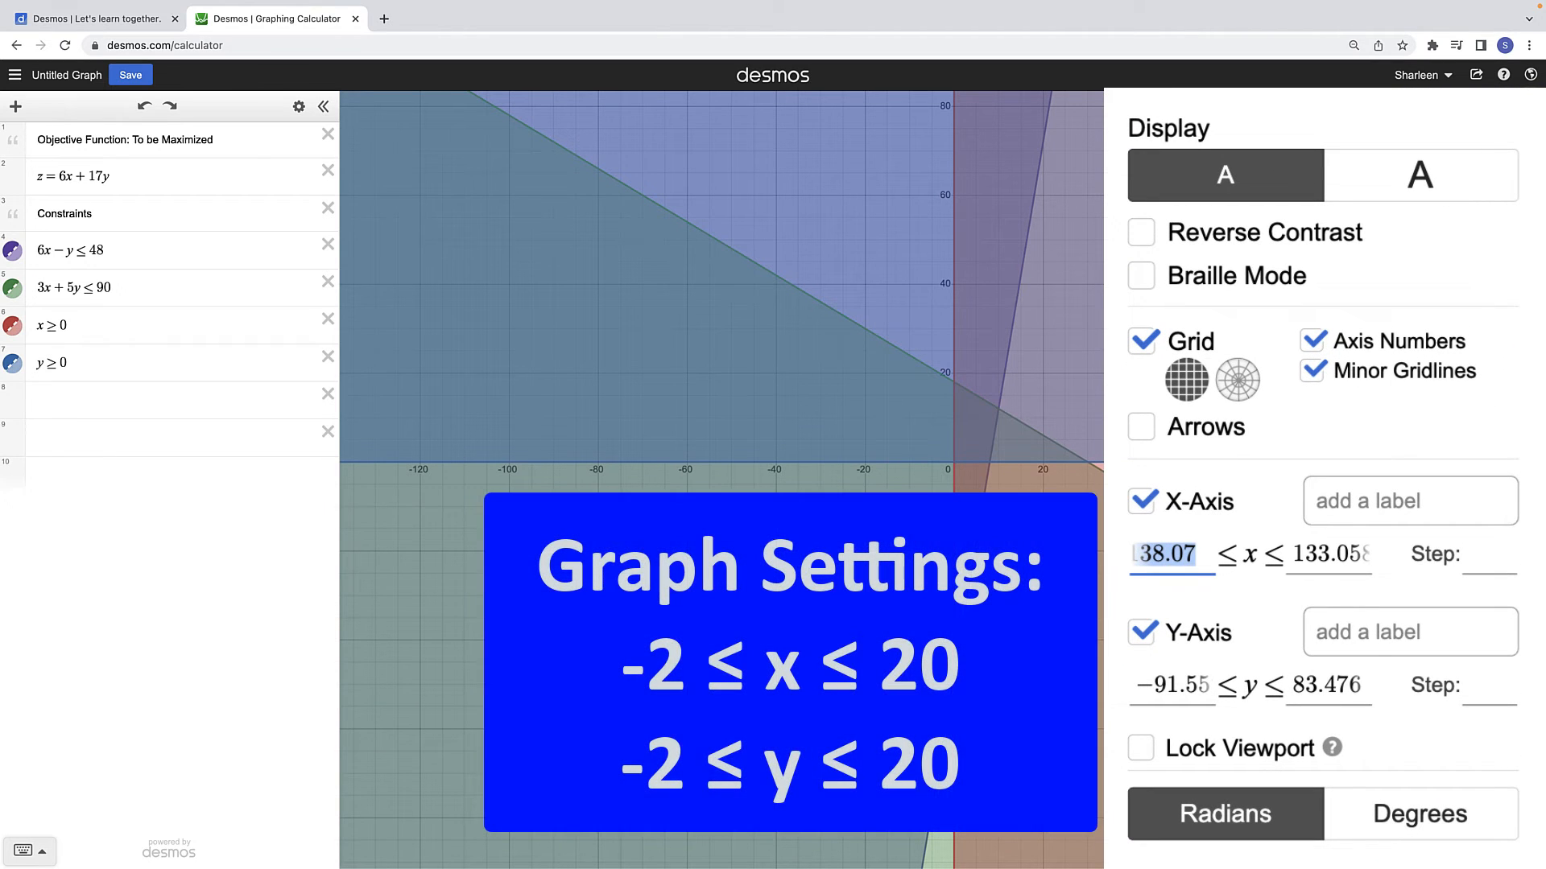
{"action": "type", "text": "-2"}
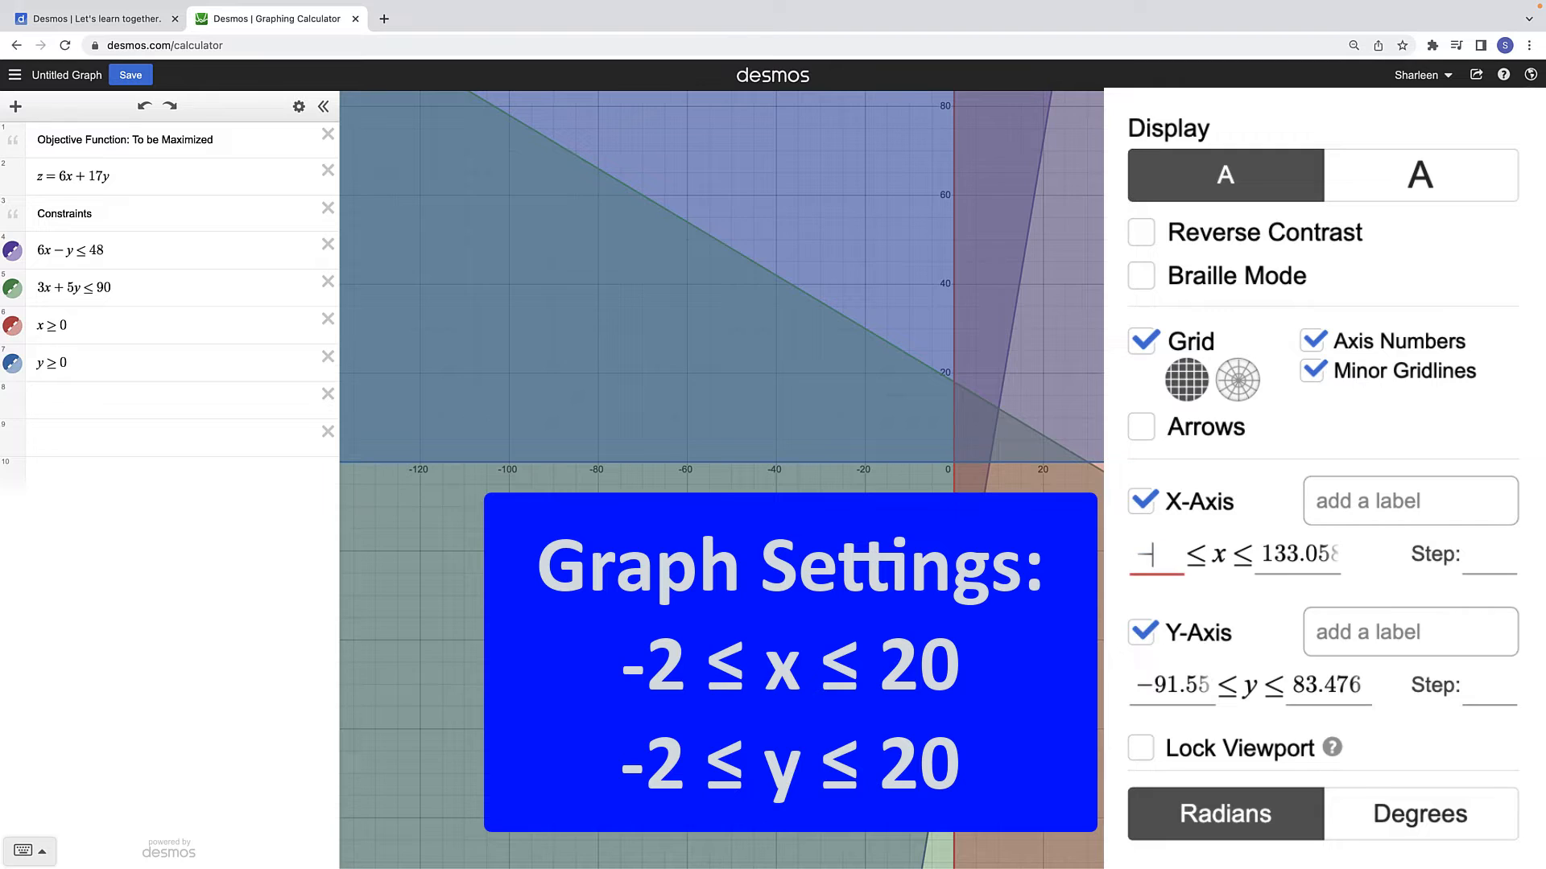
{"action": "key", "text": "Tab"}
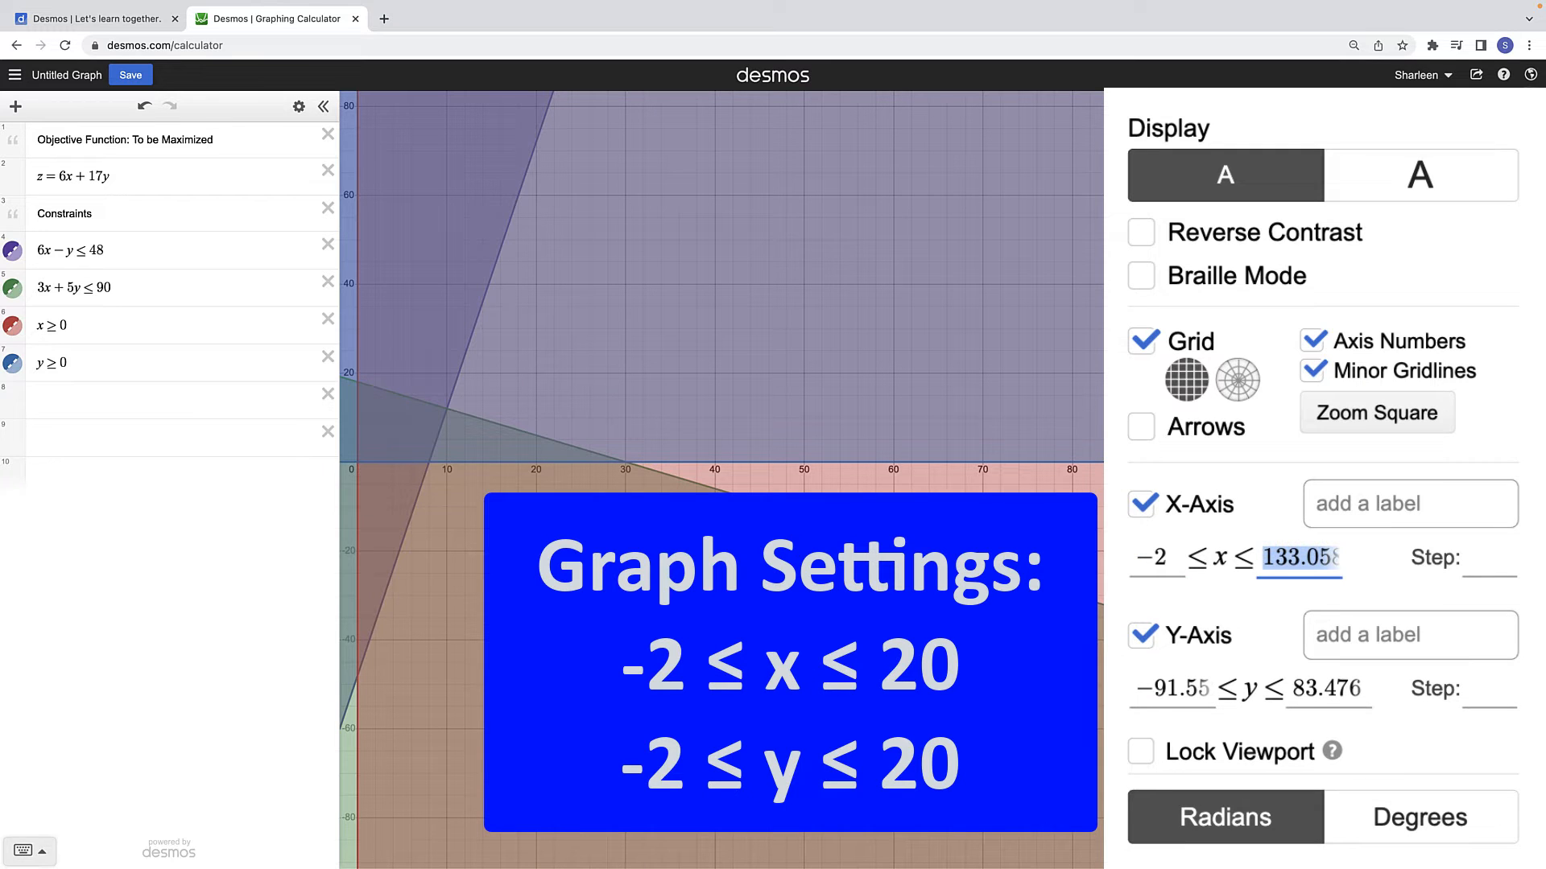
{"action": "type", "text": "20"}
{"action": "key", "text": "Tab"}
{"action": "key", "text": "Tab"}
{"action": "key", "text": "Tab"}
{"action": "key", "text": "Tab"}
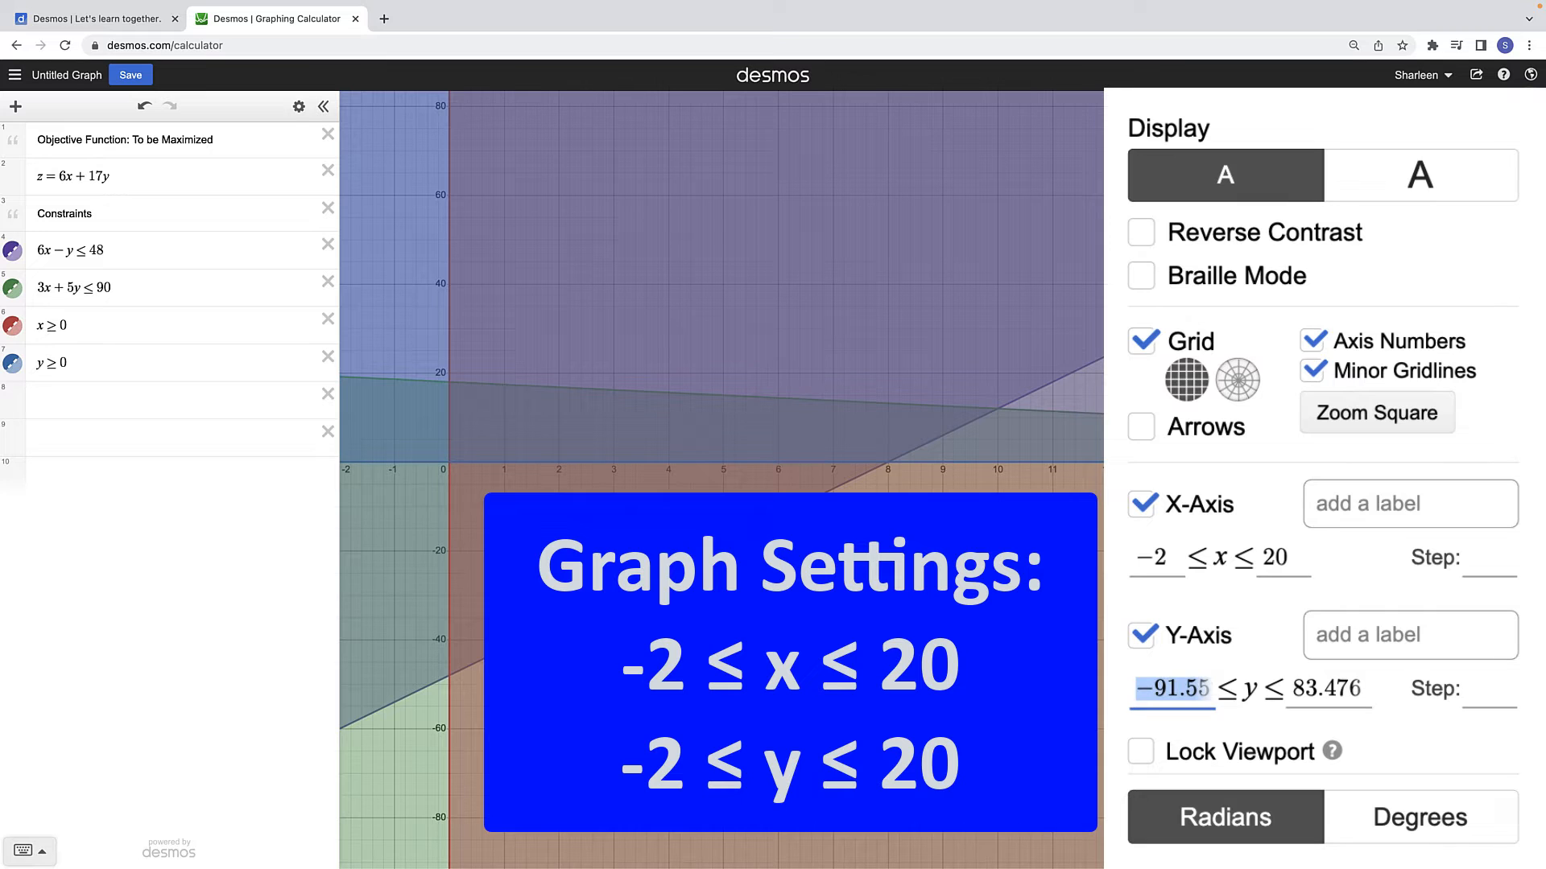
Step: Set the graph's y-axis range from −2 to 20 and lock the viewport
{"action": "type", "text": "-2"}
{"action": "key", "text": "Tab"}
{"action": "type", "text": "20"}
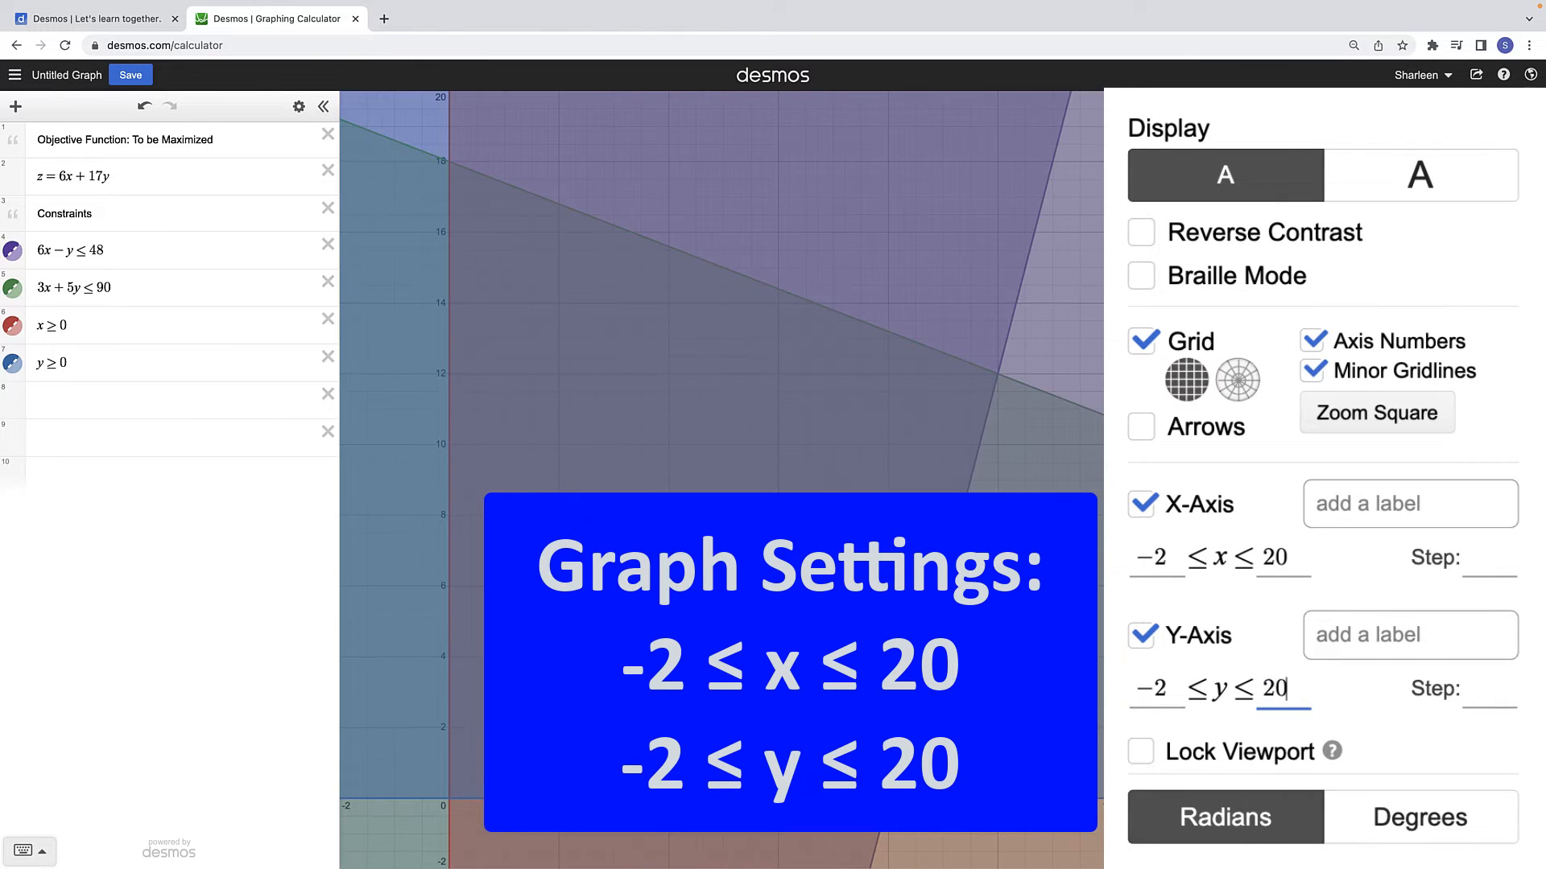
{"action": "left_click", "coordinate": [1142, 751]}
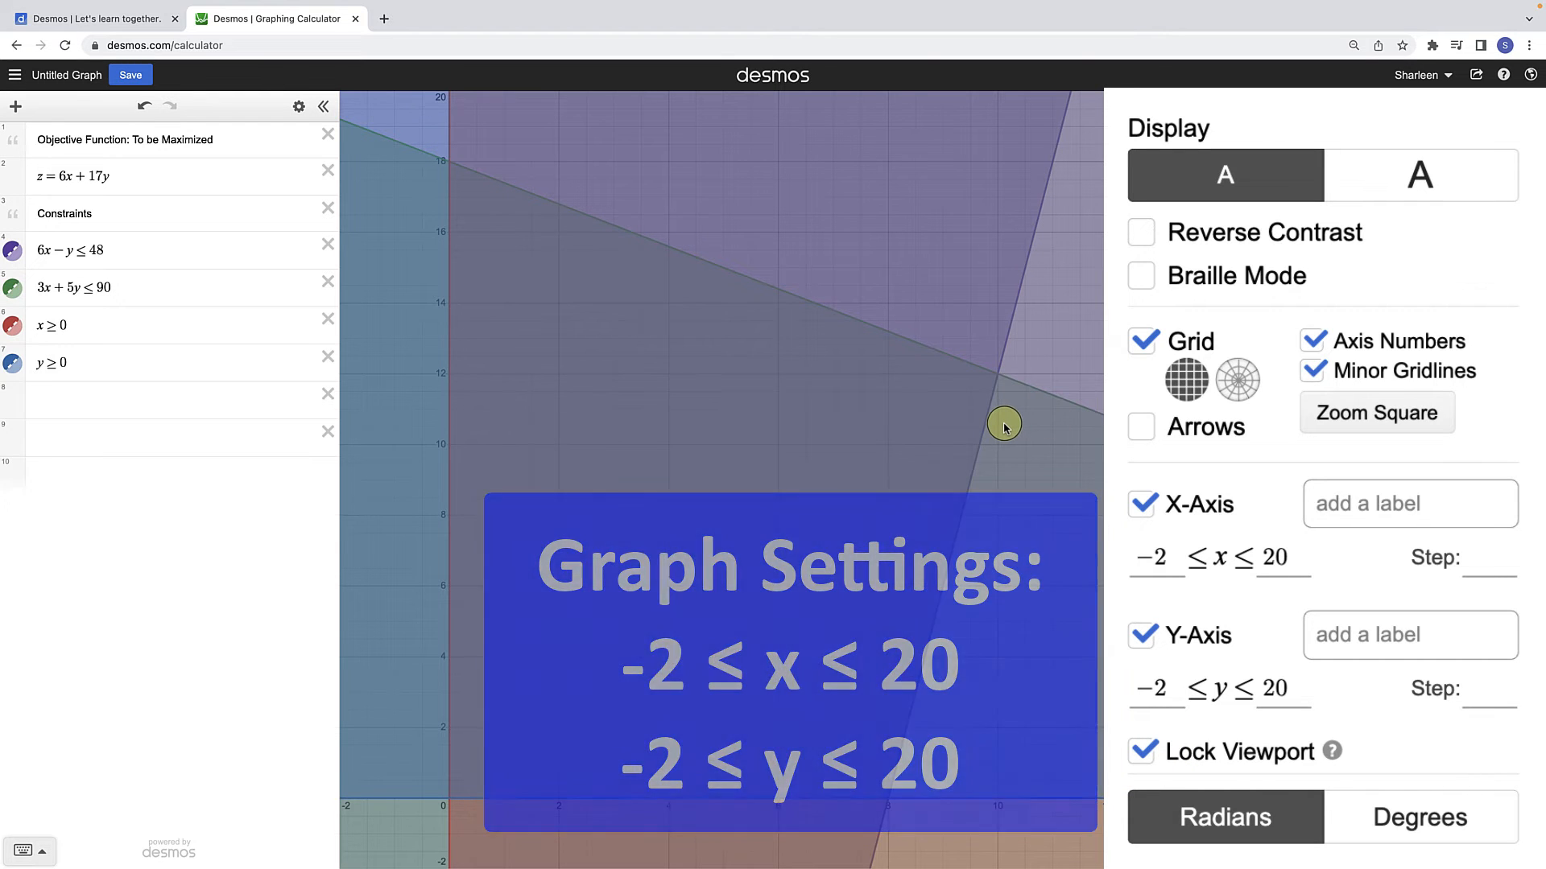
{"action": "left_click", "coordinate": [1003, 426]}
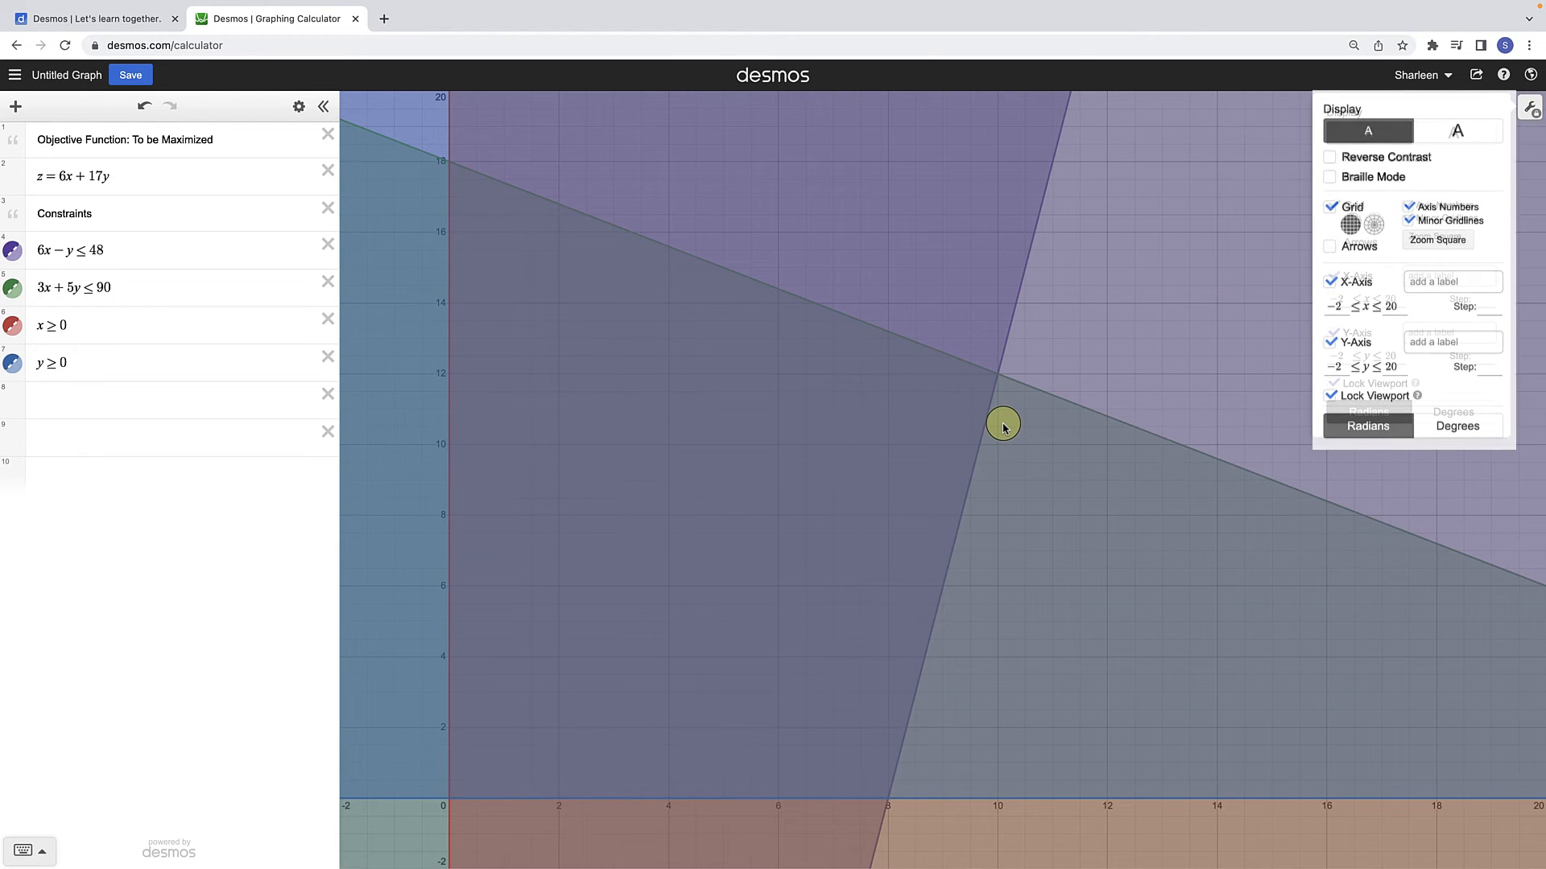
Step: Display the coordinates of the feasible region's four corner points, starting at the origin and going counterclockwise
{"action": "left_click", "coordinate": [449, 800]}
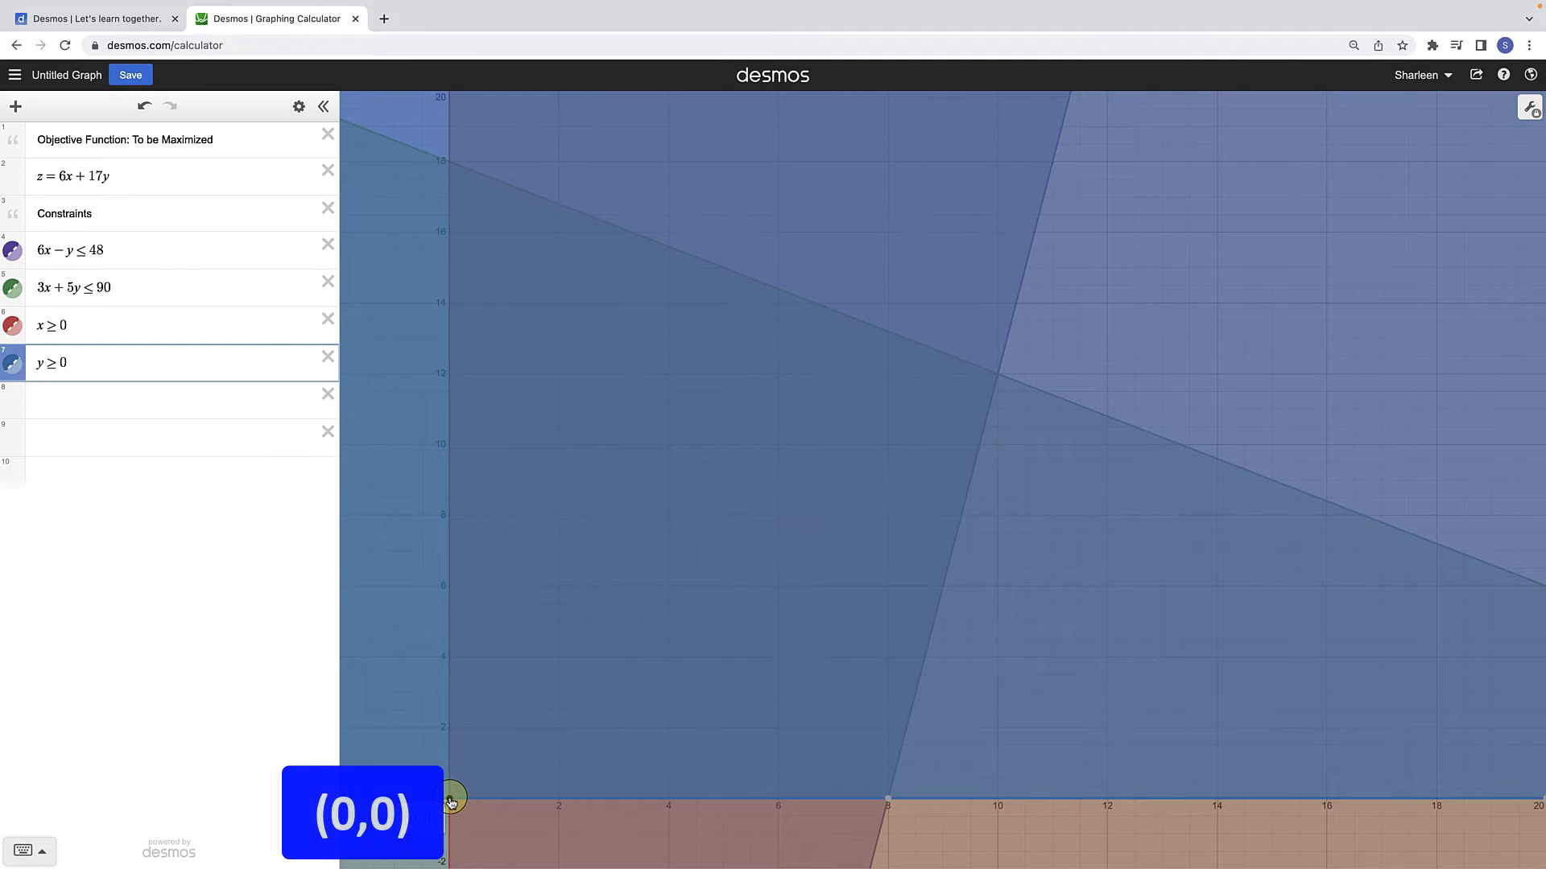
{"action": "left_click", "coordinate": [889, 800]}
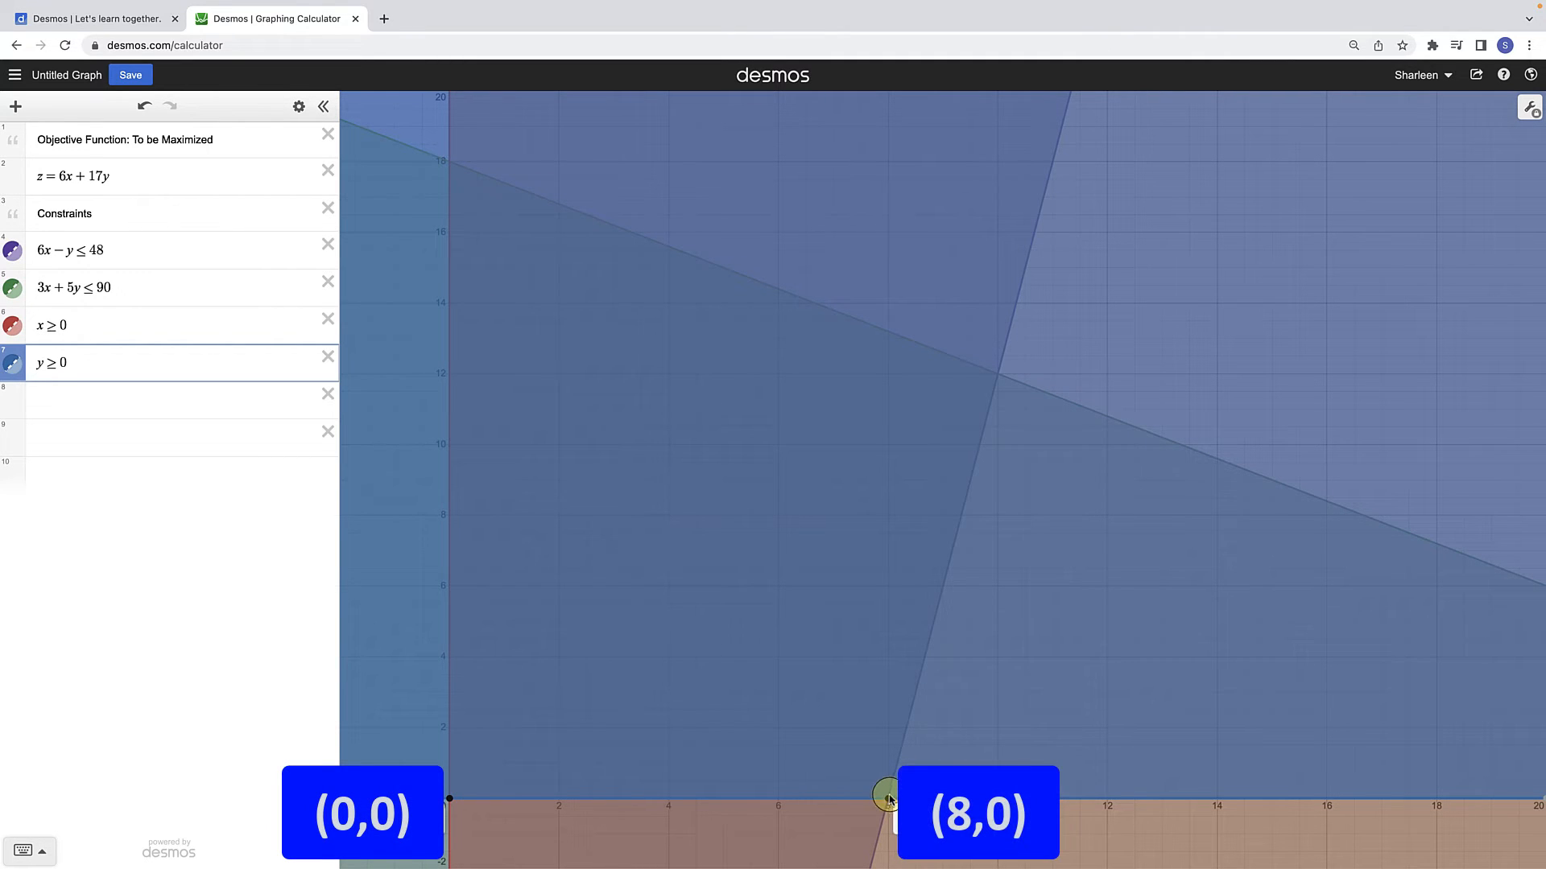
{"action": "left_click", "coordinate": [1005, 380]}
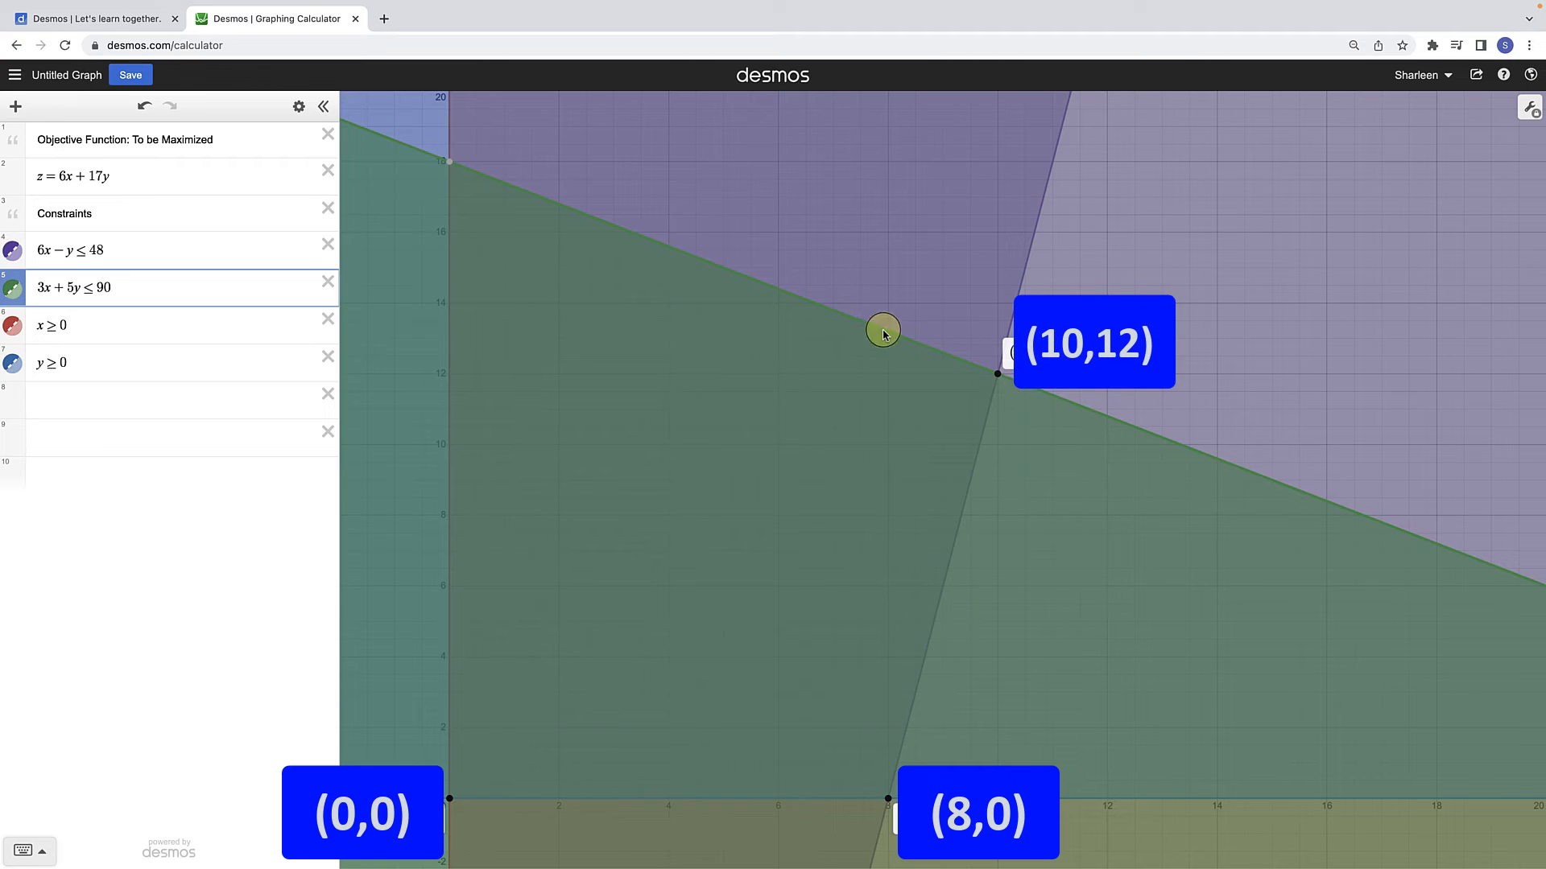
{"action": "left_click", "coordinate": [451, 163]}
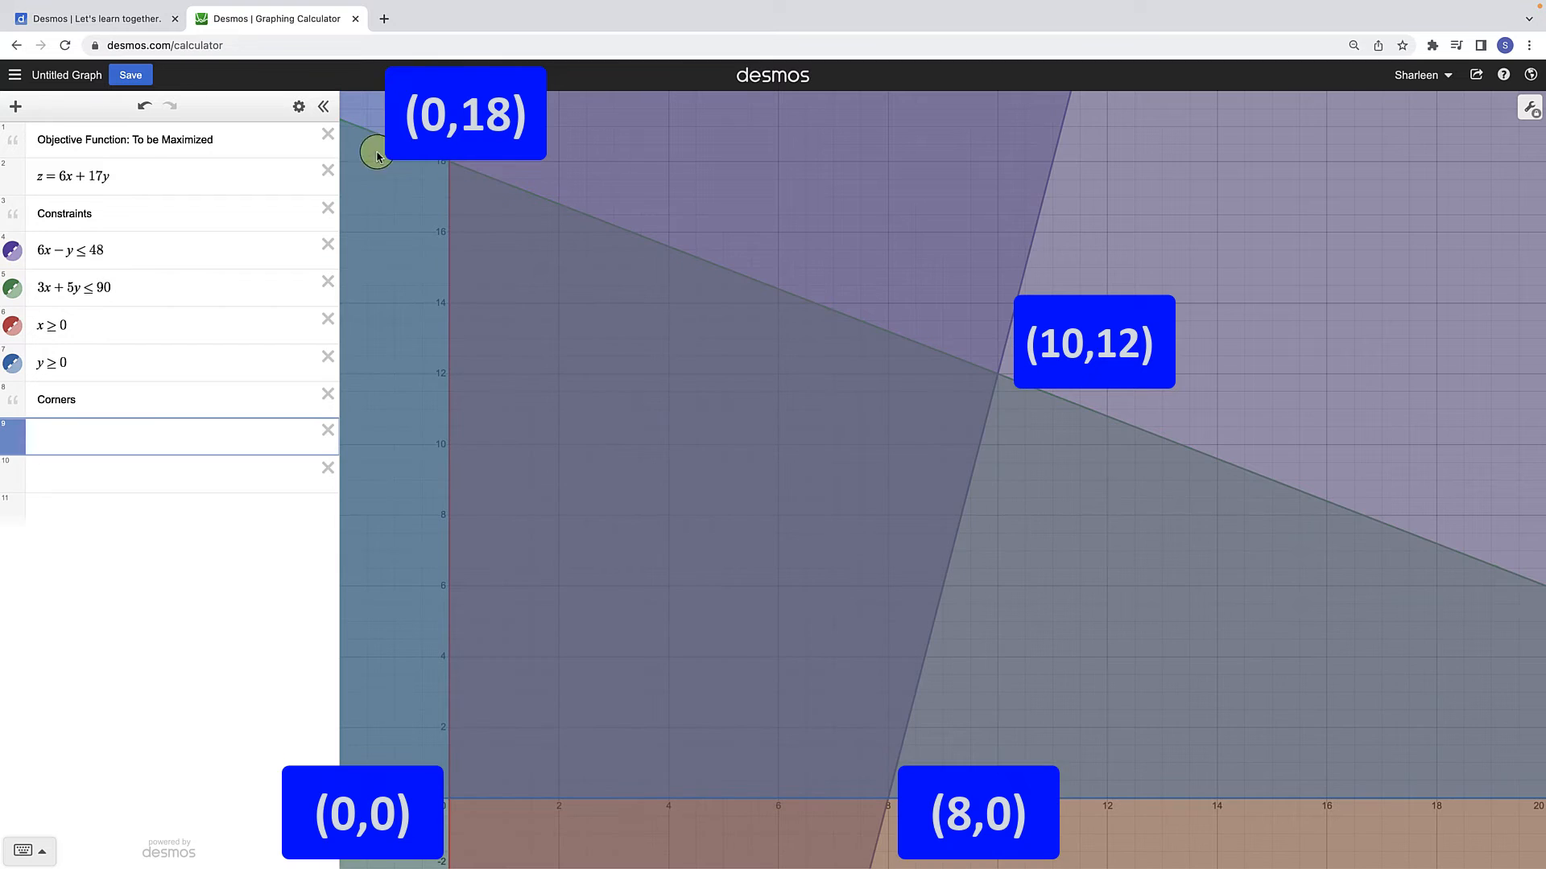
Step: Insert a table under the Corners note and enter the points (0, 0) and (8, 0)
{"action": "left_click", "coordinate": [16, 108]}
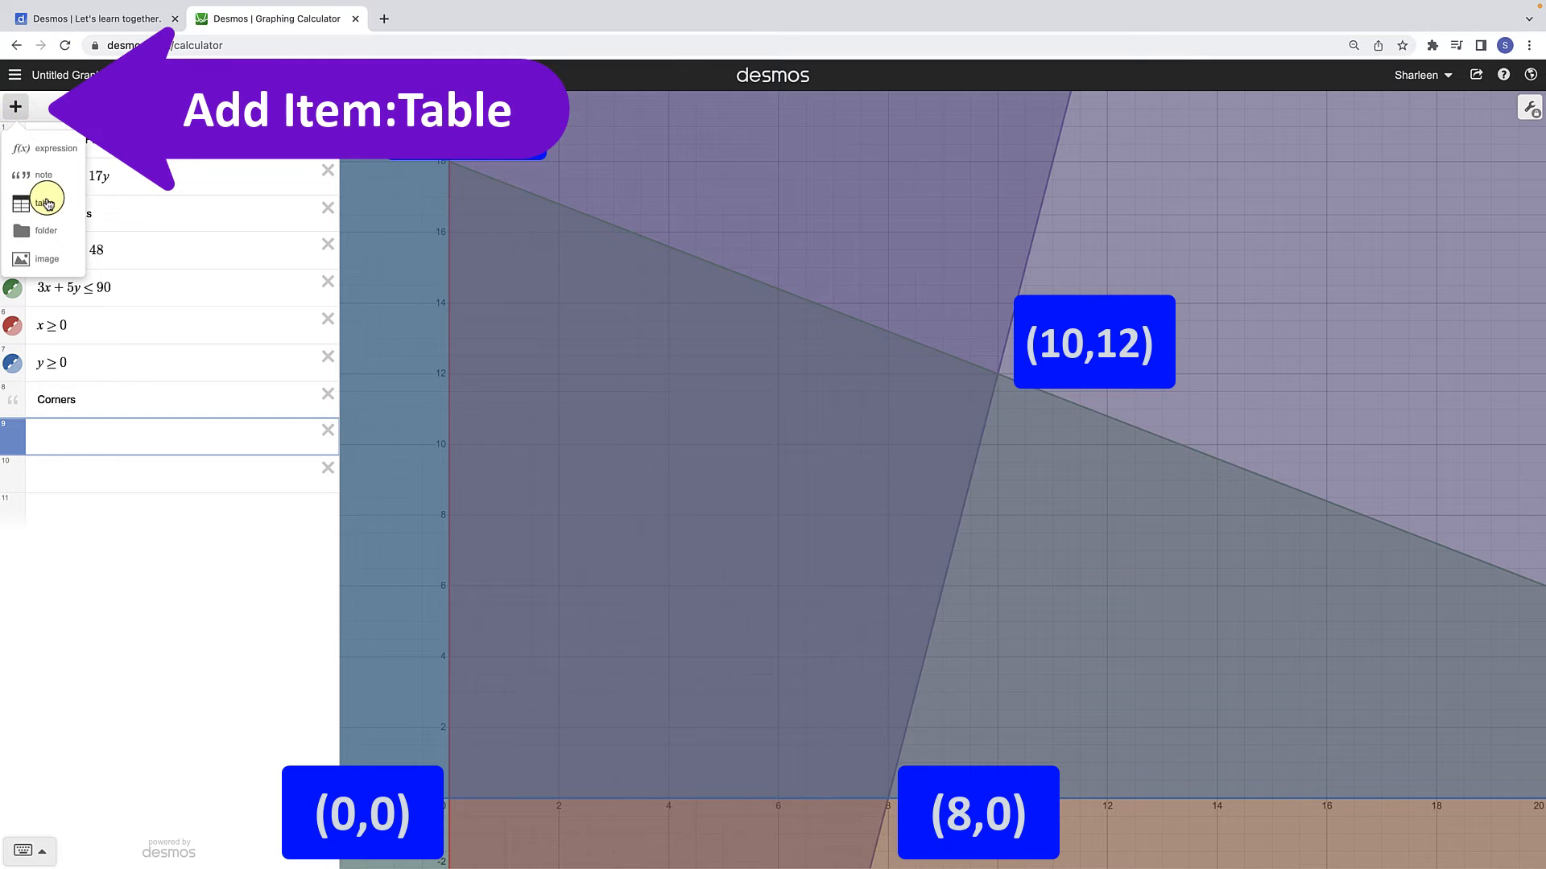
{"action": "left_click", "coordinate": [44, 203]}
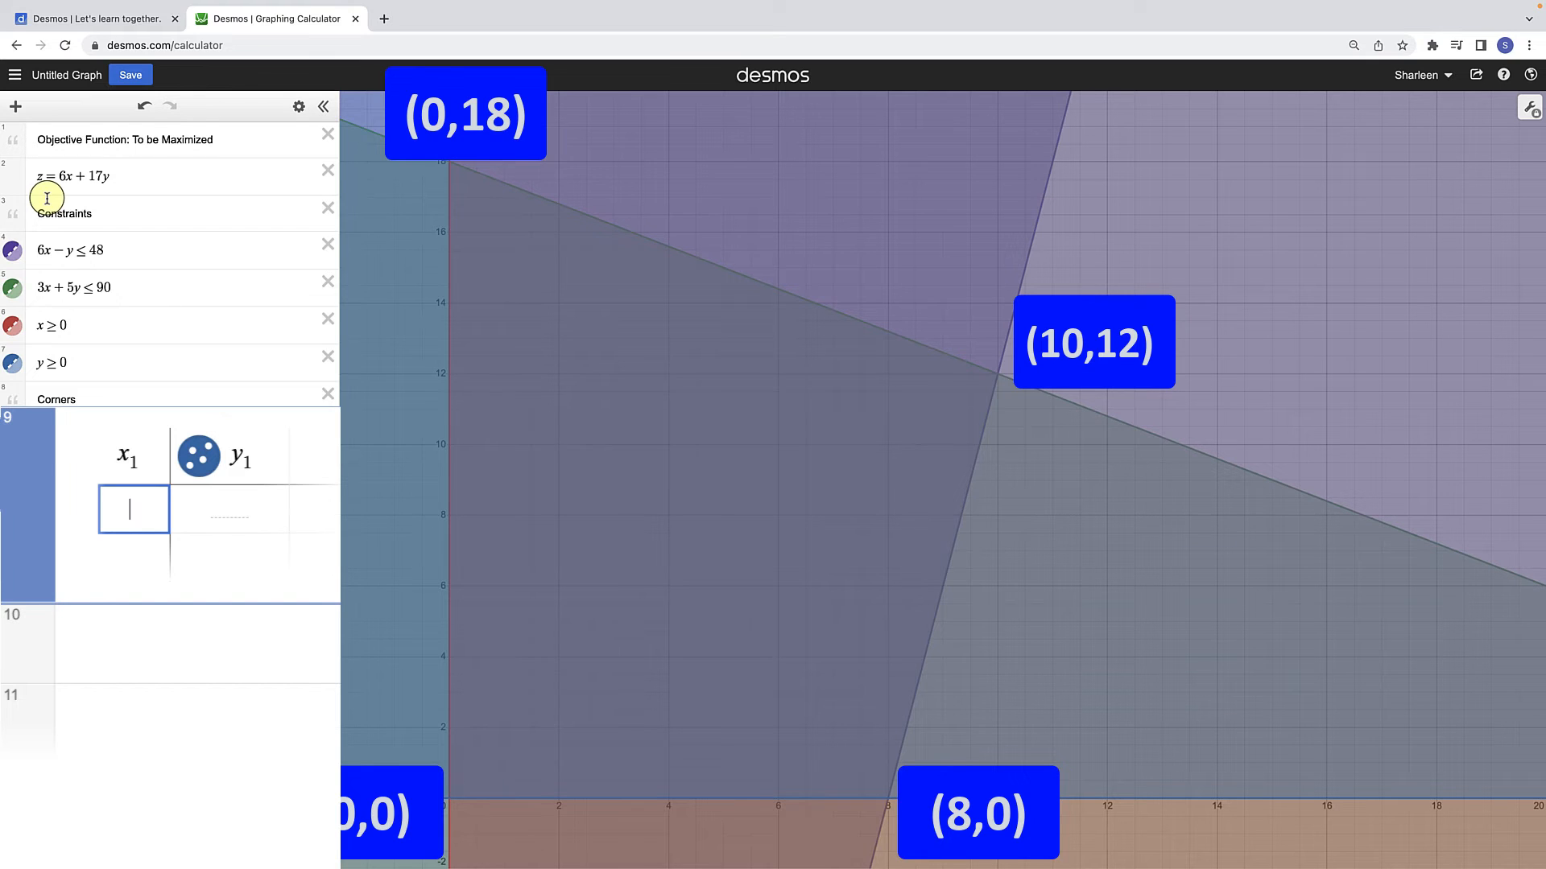
{"action": "type", "text": "0"}
{"action": "key", "text": "Tab"}
{"action": "type", "text": "0"}
{"action": "key", "text": "Return"}
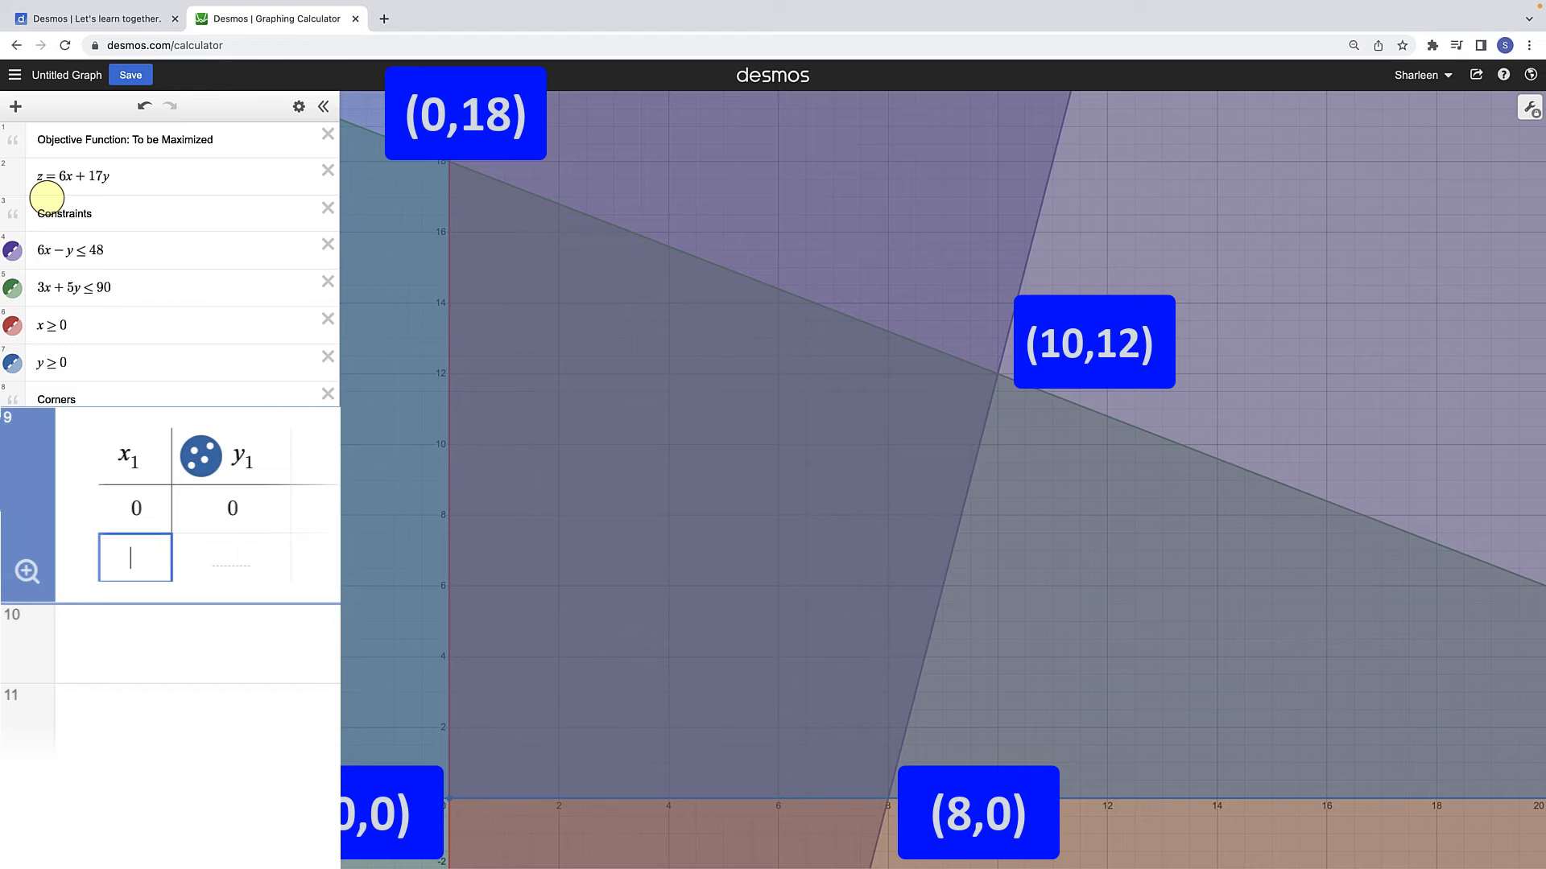
{"action": "type", "text": "8"}
{"action": "key", "text": "Tab"}
{"action": "type", "text": "0"}
{"action": "key", "text": "Return"}
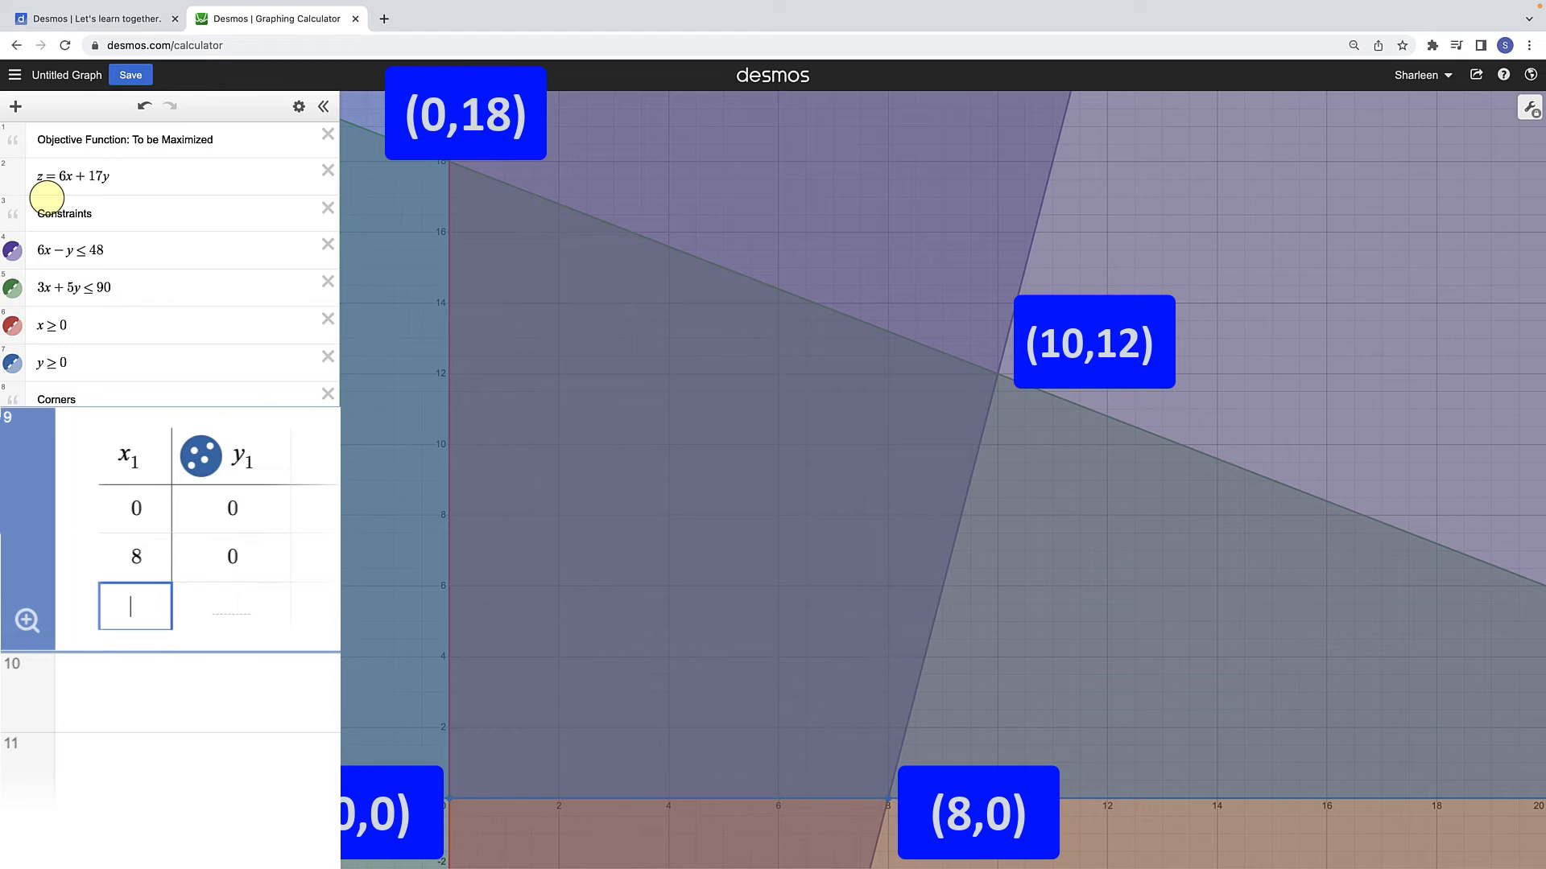
Step: Add the points (10, 12) and (0, 18) to the corner table
{"action": "type", "text": "10"}
{"action": "key", "text": "Tab"}
{"action": "type", "text": "1"}
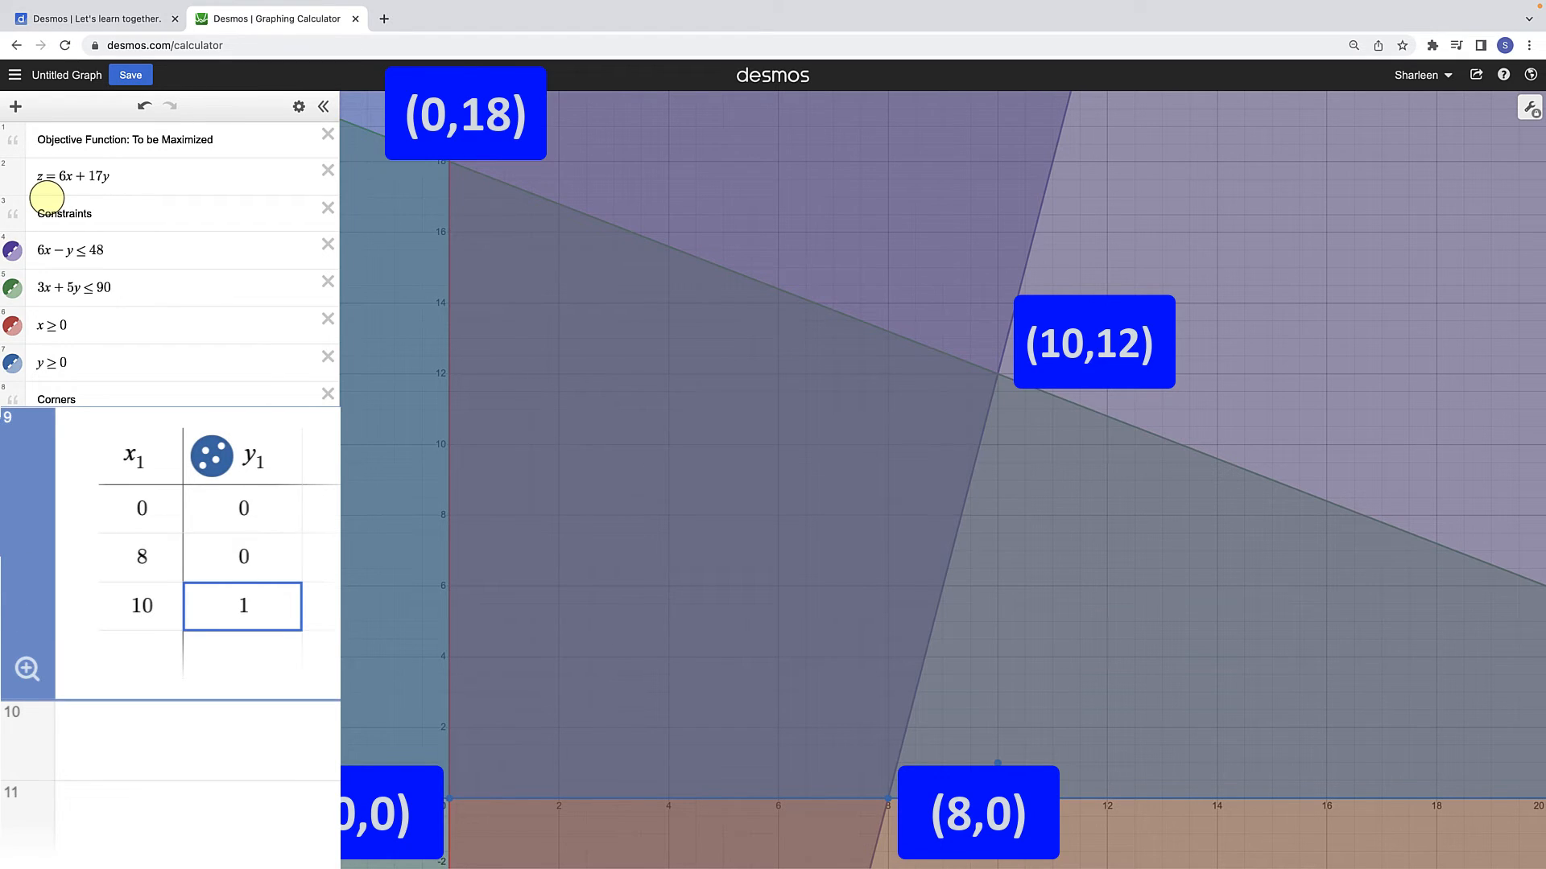
{"action": "type", "text": "2"}
{"action": "key", "text": "Return"}
{"action": "type", "text": "0"}
{"action": "key", "text": "Tab"}
{"action": "type", "text": "18"}
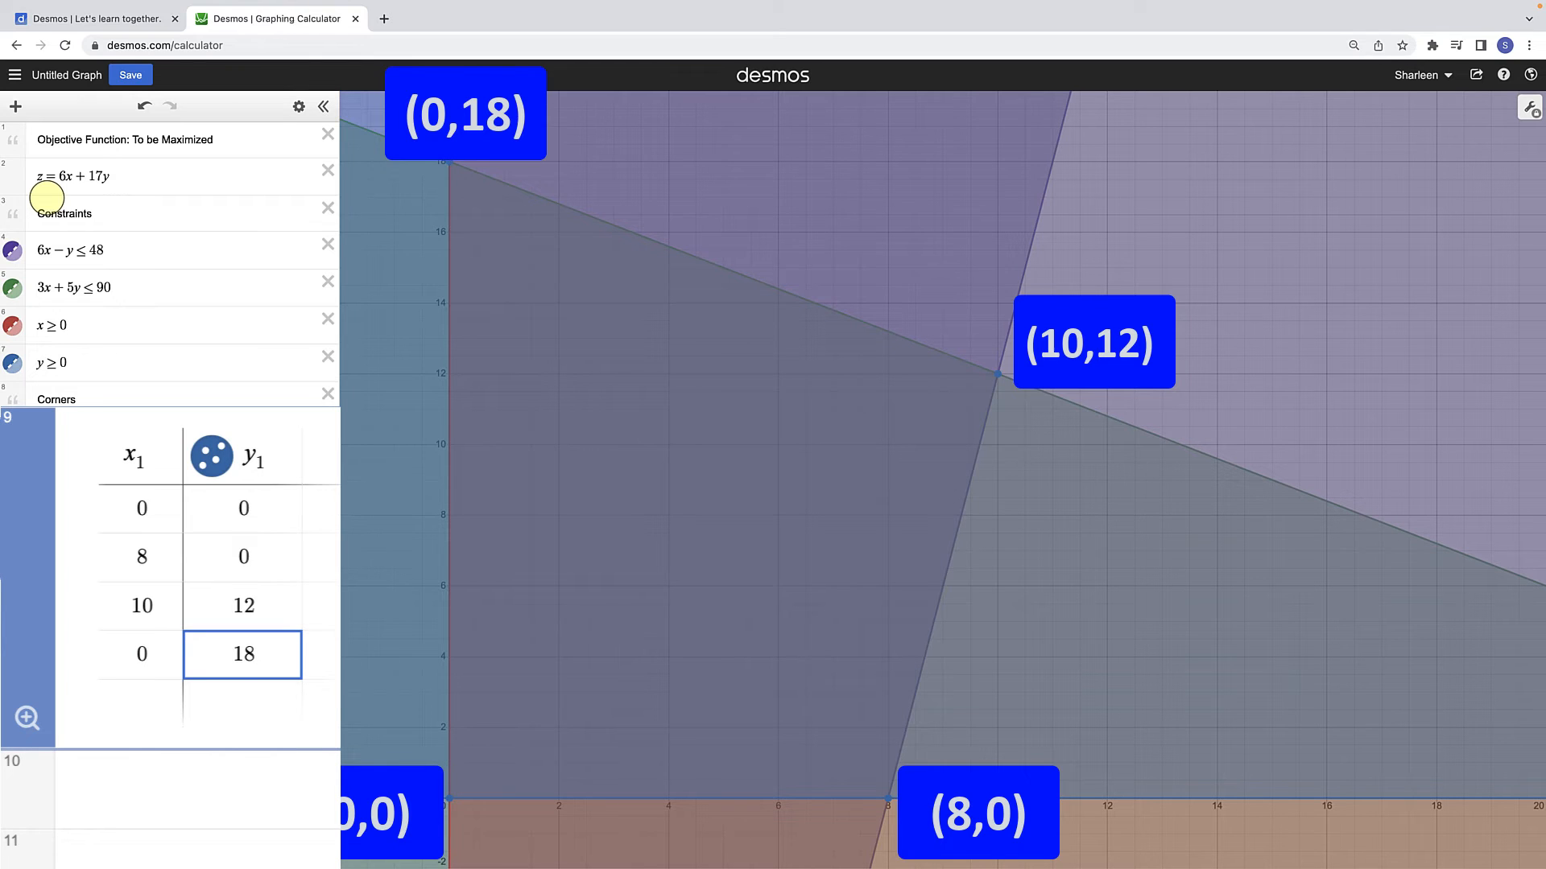
{"action": "key", "text": "Down"}
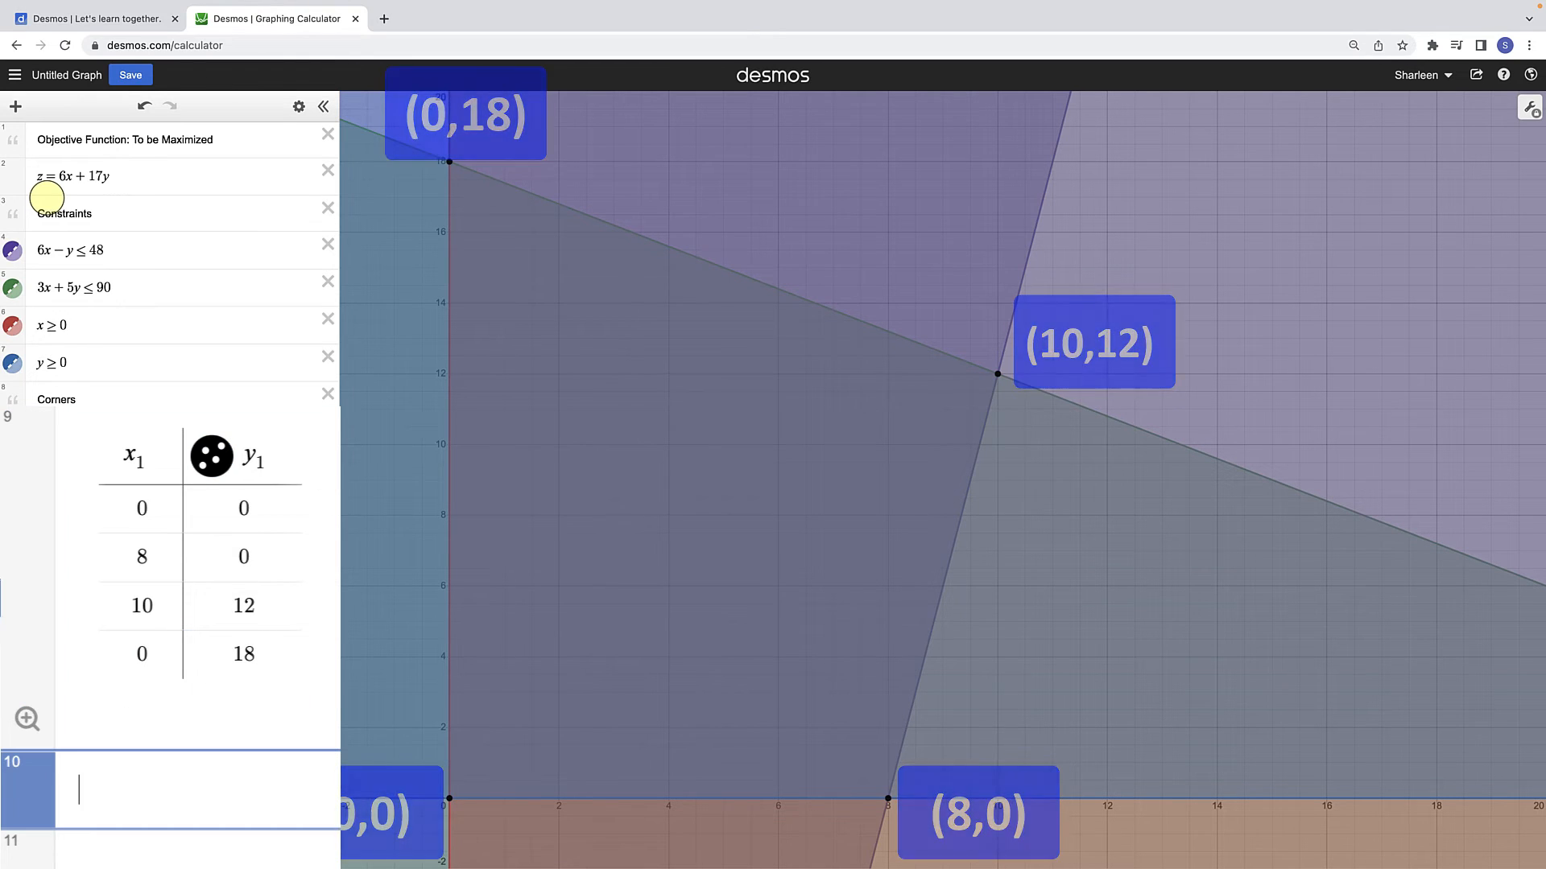
Step: Draw the feasible region with the expression polygon(x₁, y₁) below the table and color it black
{"action": "type", "text": "poly"}
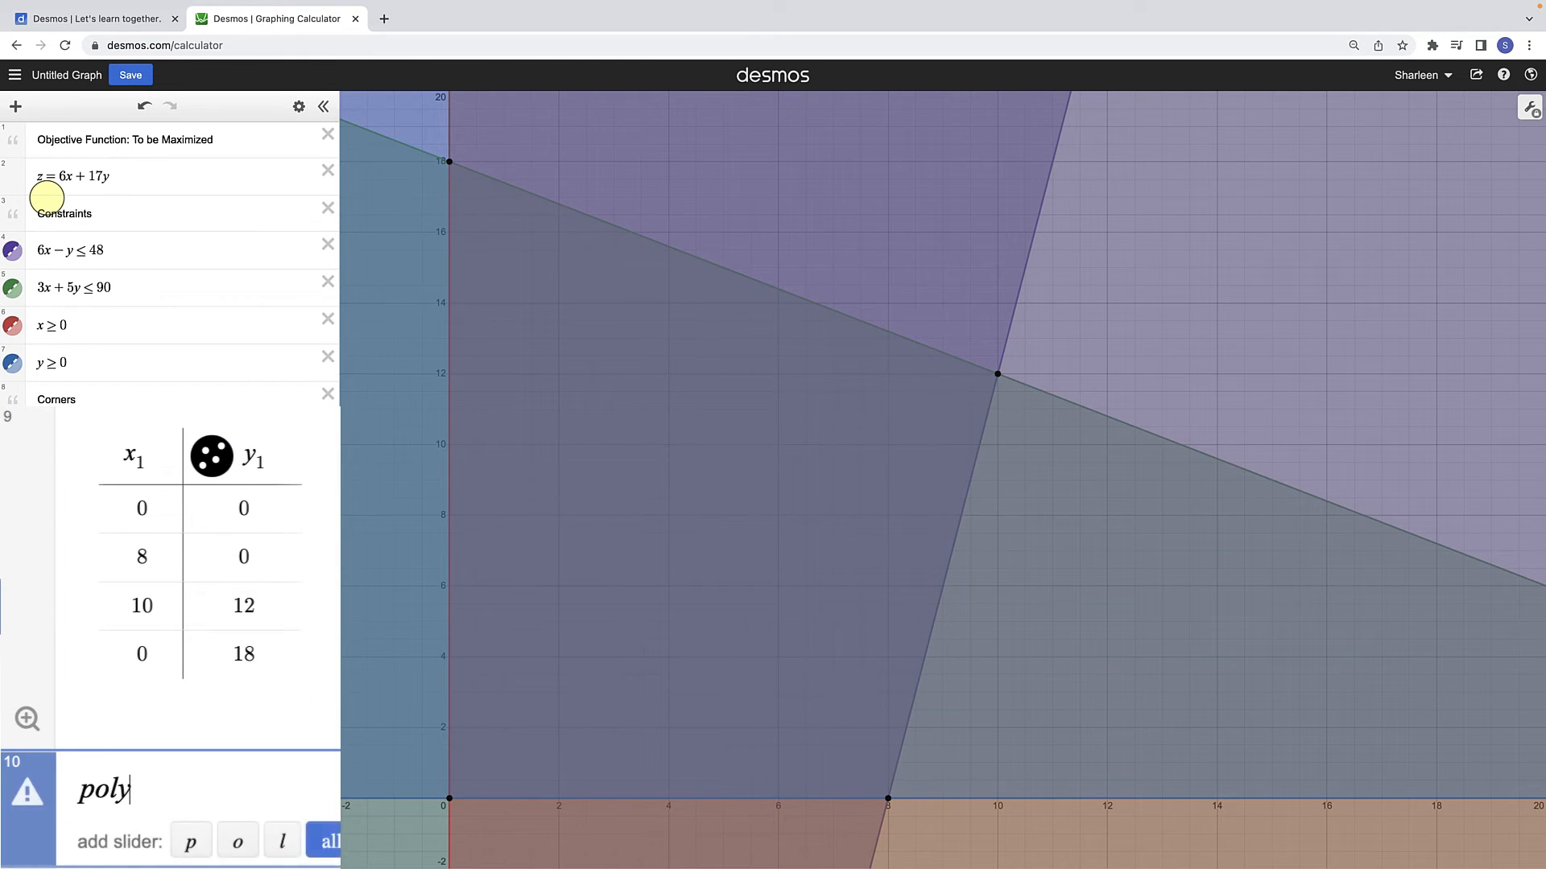
{"action": "type", "text": "gon(x1"}
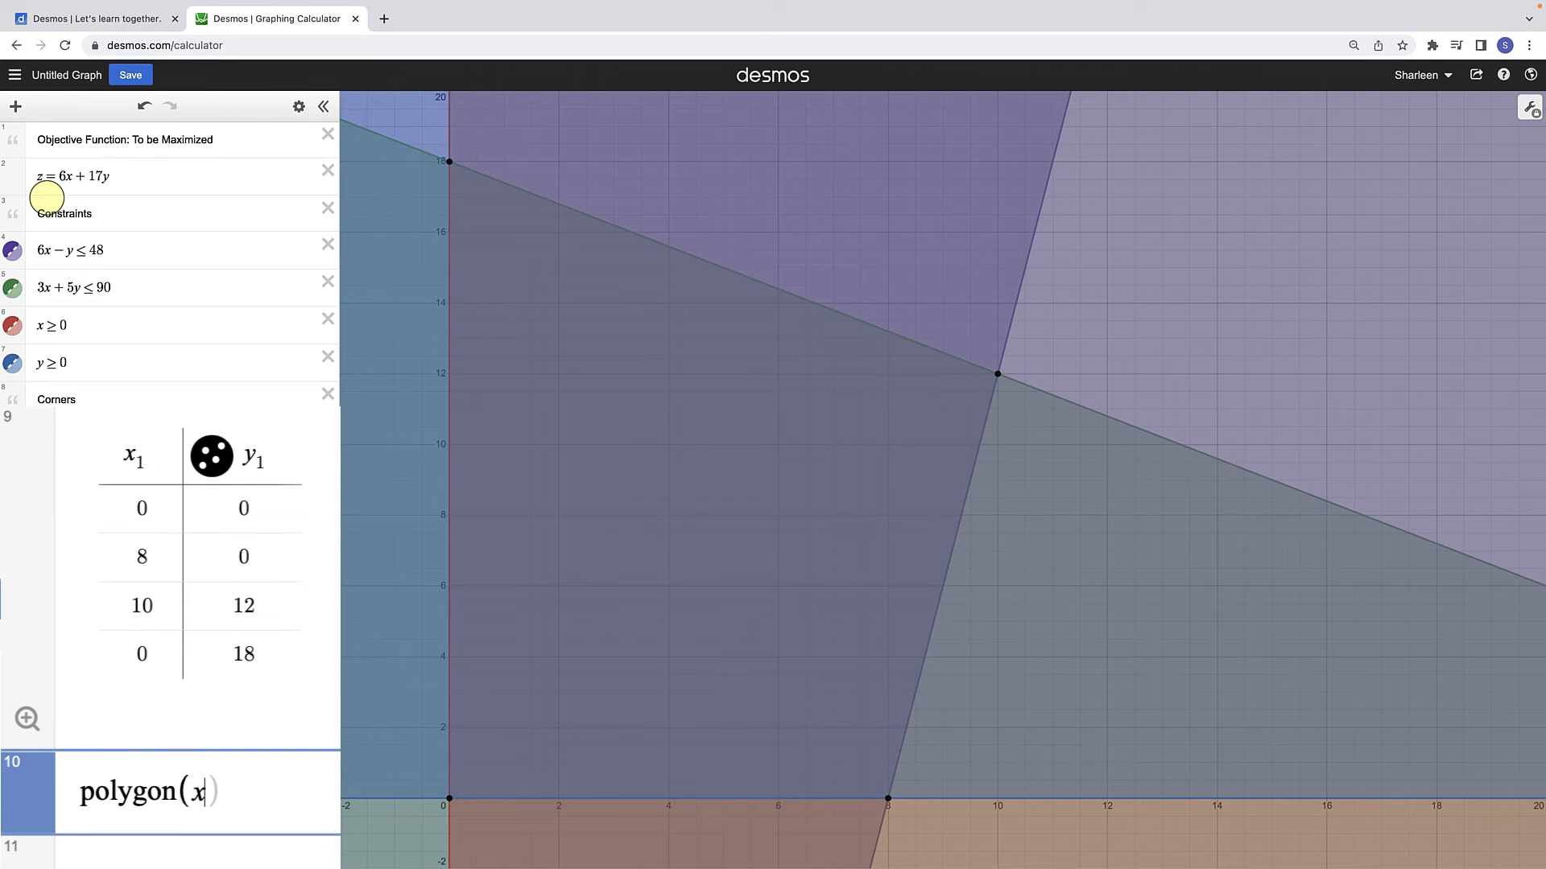
{"action": "type", "text": ",y1"}
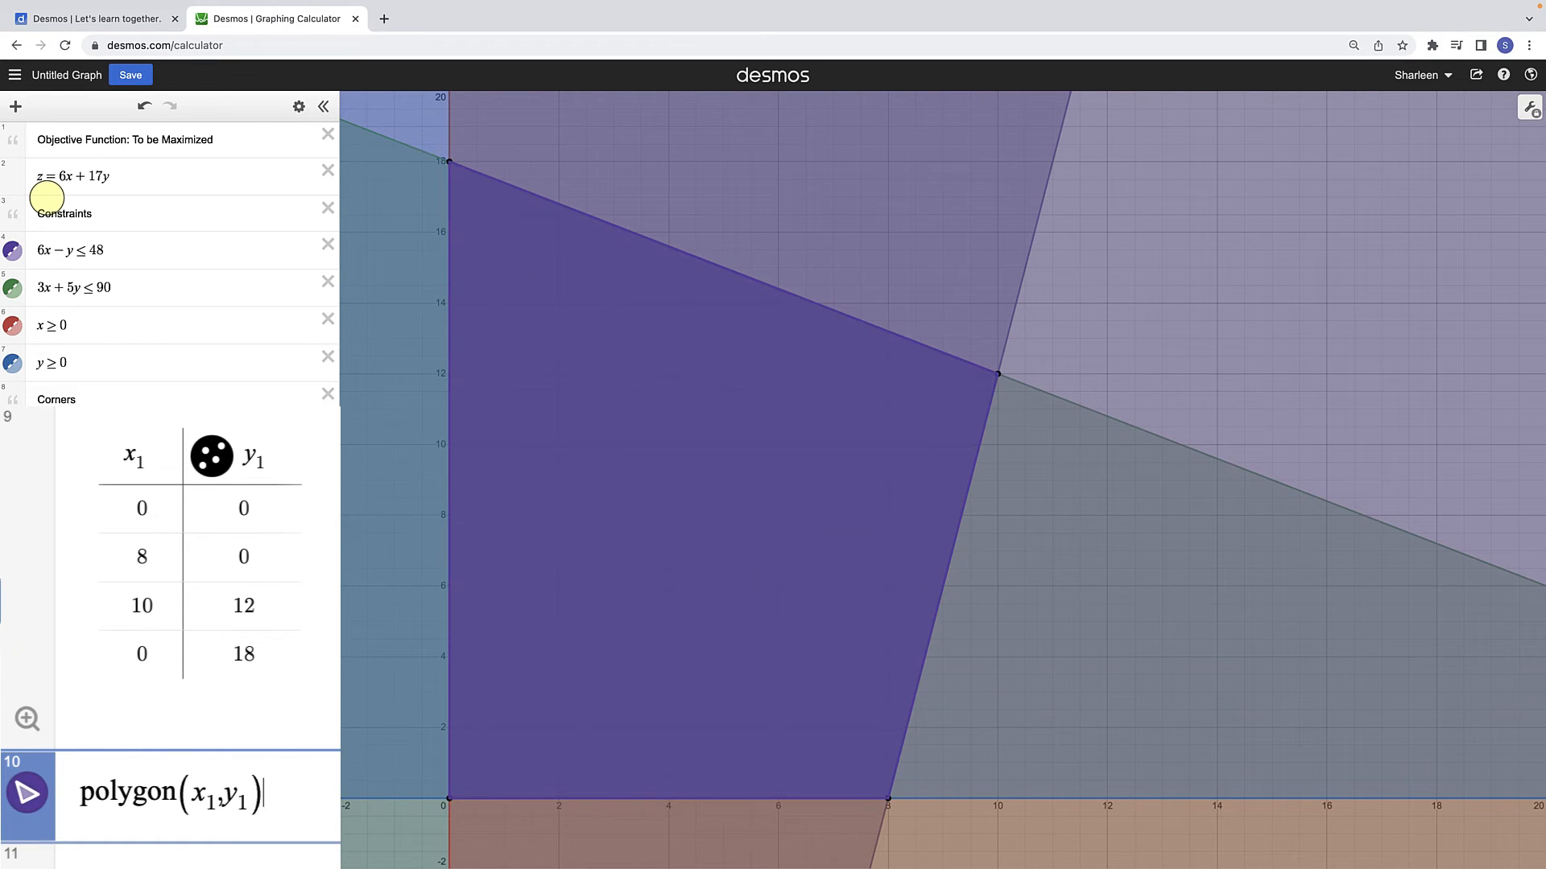
{"action": "key", "text": "Return"}
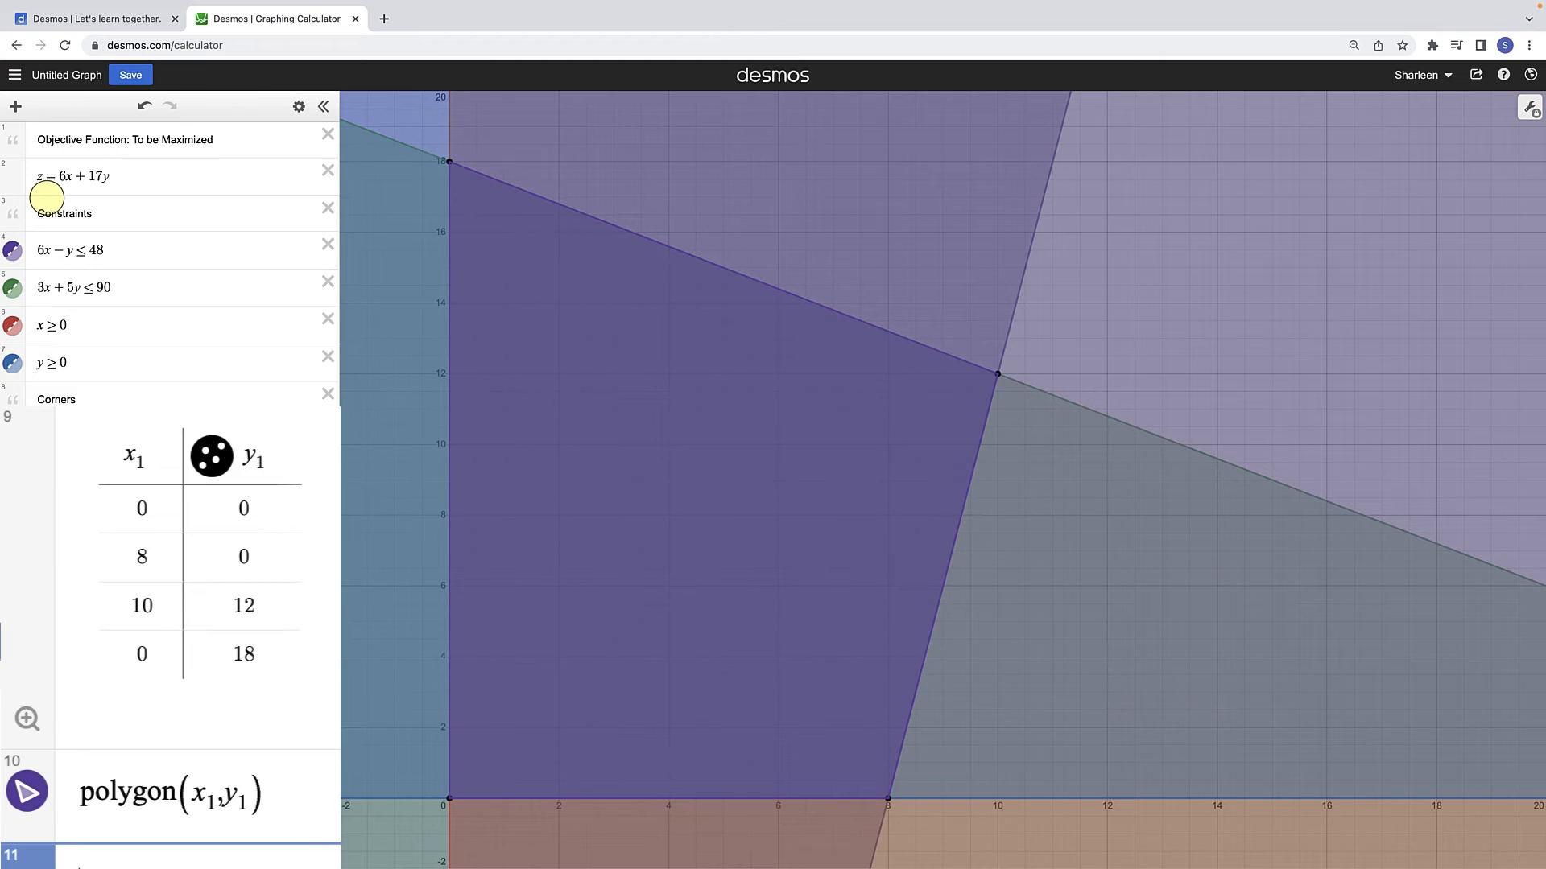
{"action": "left_click", "coordinate": [27, 791]}
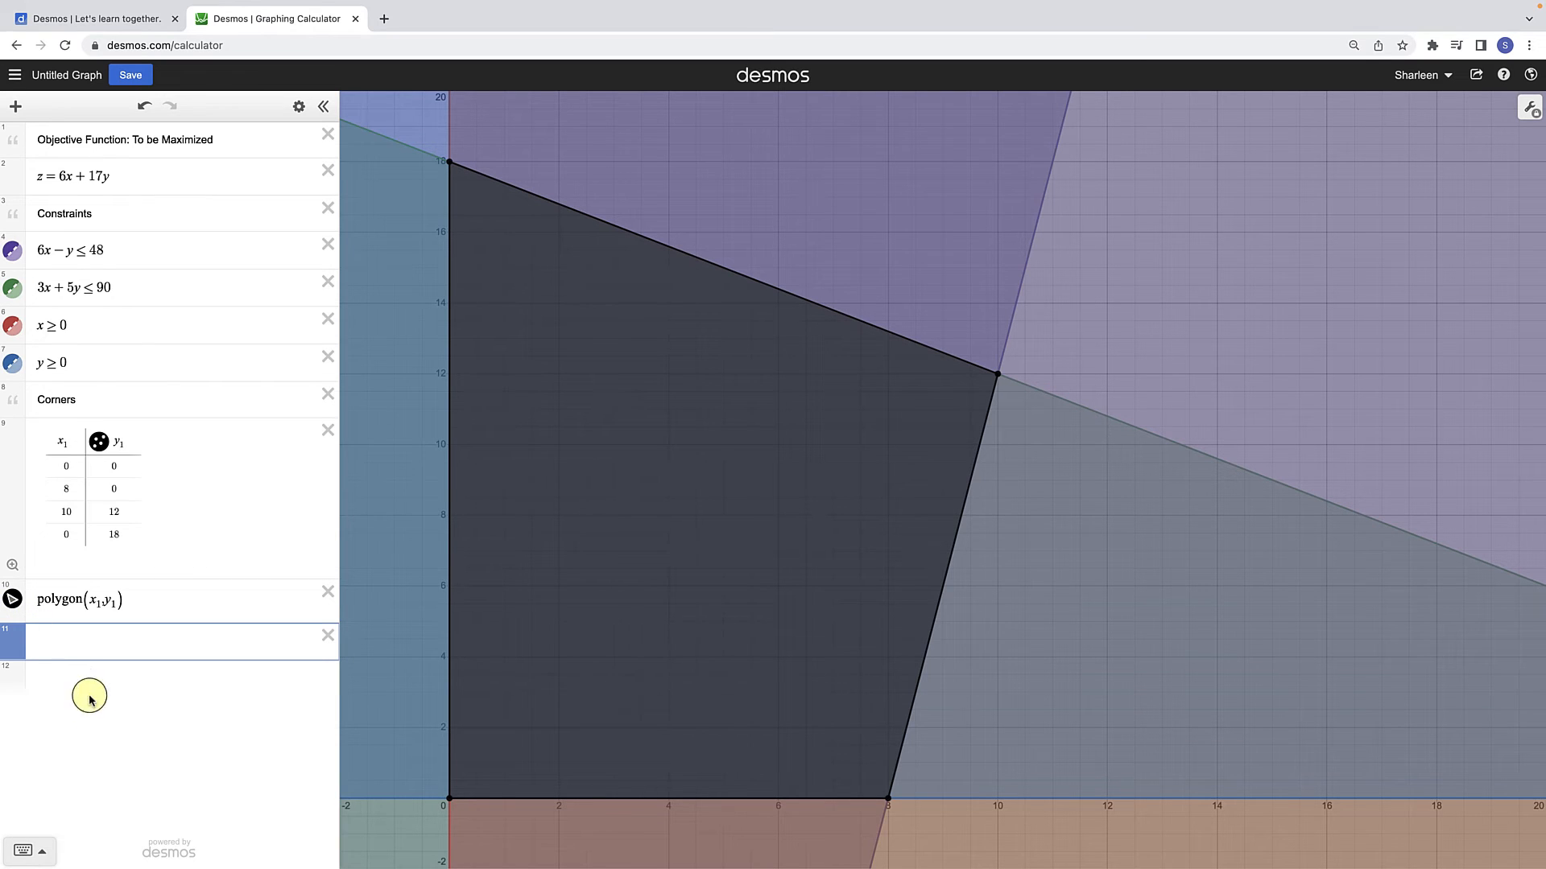
Step: Hide all four constraint graphs so that only the polygon and its corner points are displayed
{"action": "left_click", "coordinate": [12, 363]}
{"action": "left_click", "coordinate": [13, 328]}
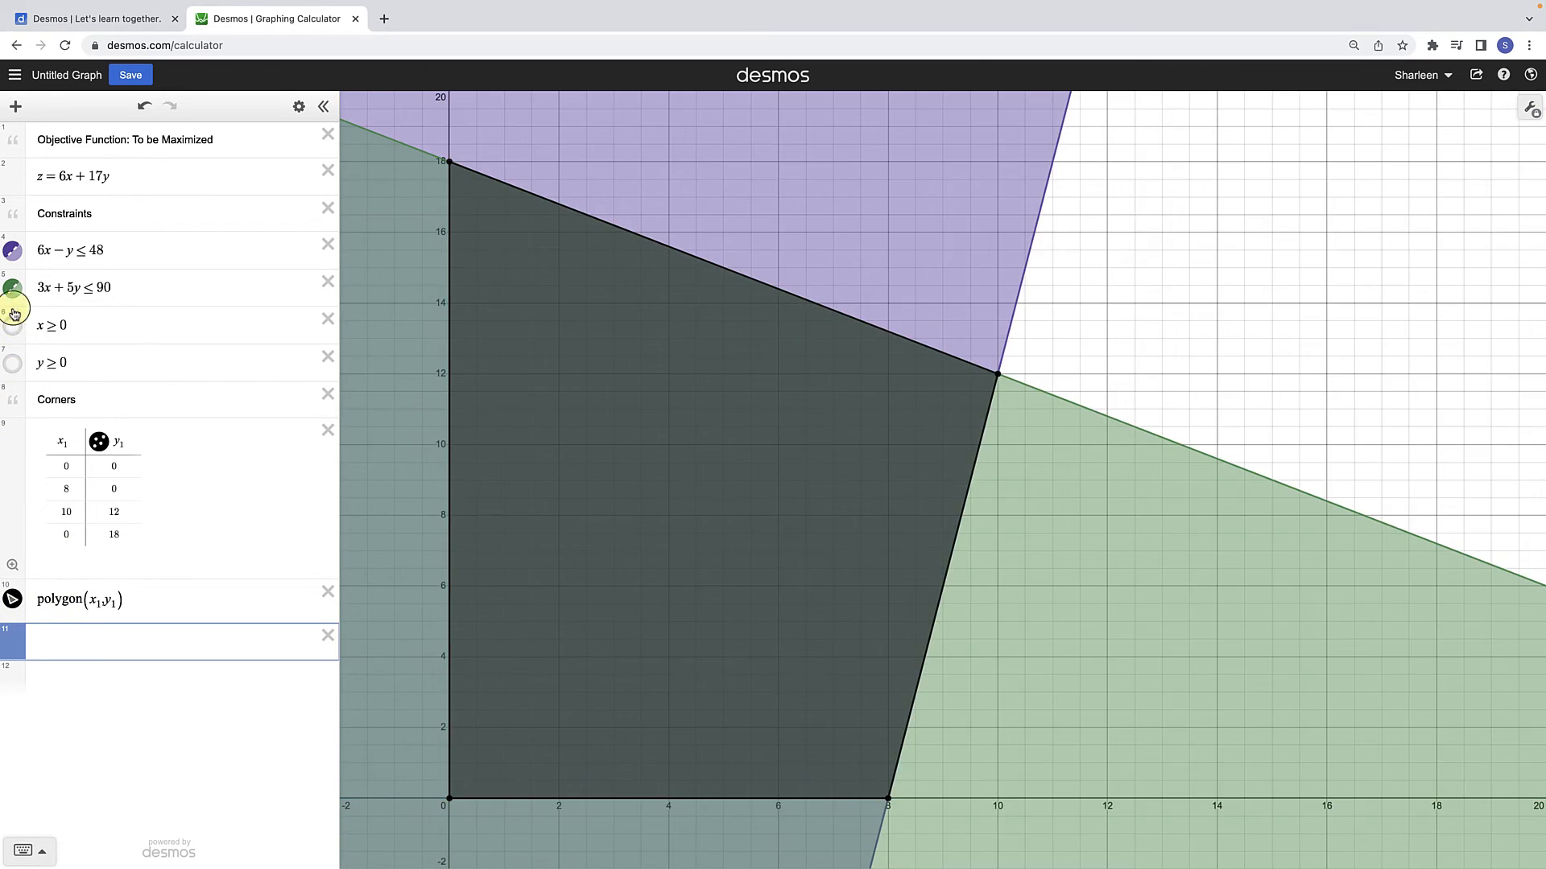
{"action": "left_click", "coordinate": [12, 287]}
{"action": "left_click", "coordinate": [10, 250]}
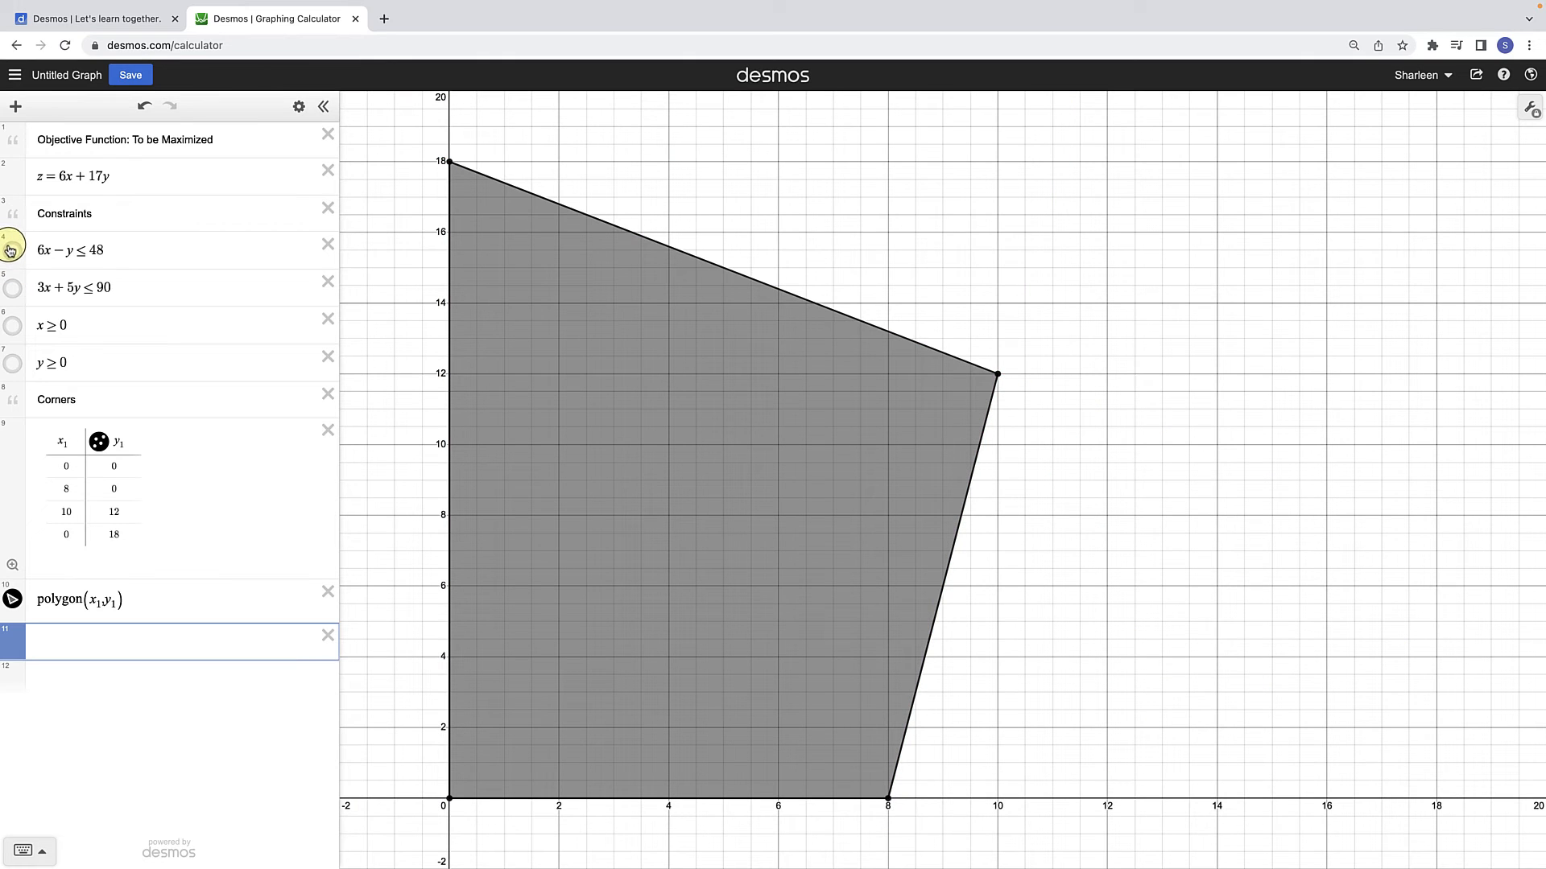
Step: Show the graph of each of the four constraints in turn over the polygon, hiding each one again to compare
{"action": "left_click", "coordinate": [13, 251]}
{"action": "left_click", "coordinate": [13, 251]}
{"action": "left_click", "coordinate": [15, 294]}
{"action": "left_click", "coordinate": [14, 293]}
{"action": "left_click", "coordinate": [12, 326]}
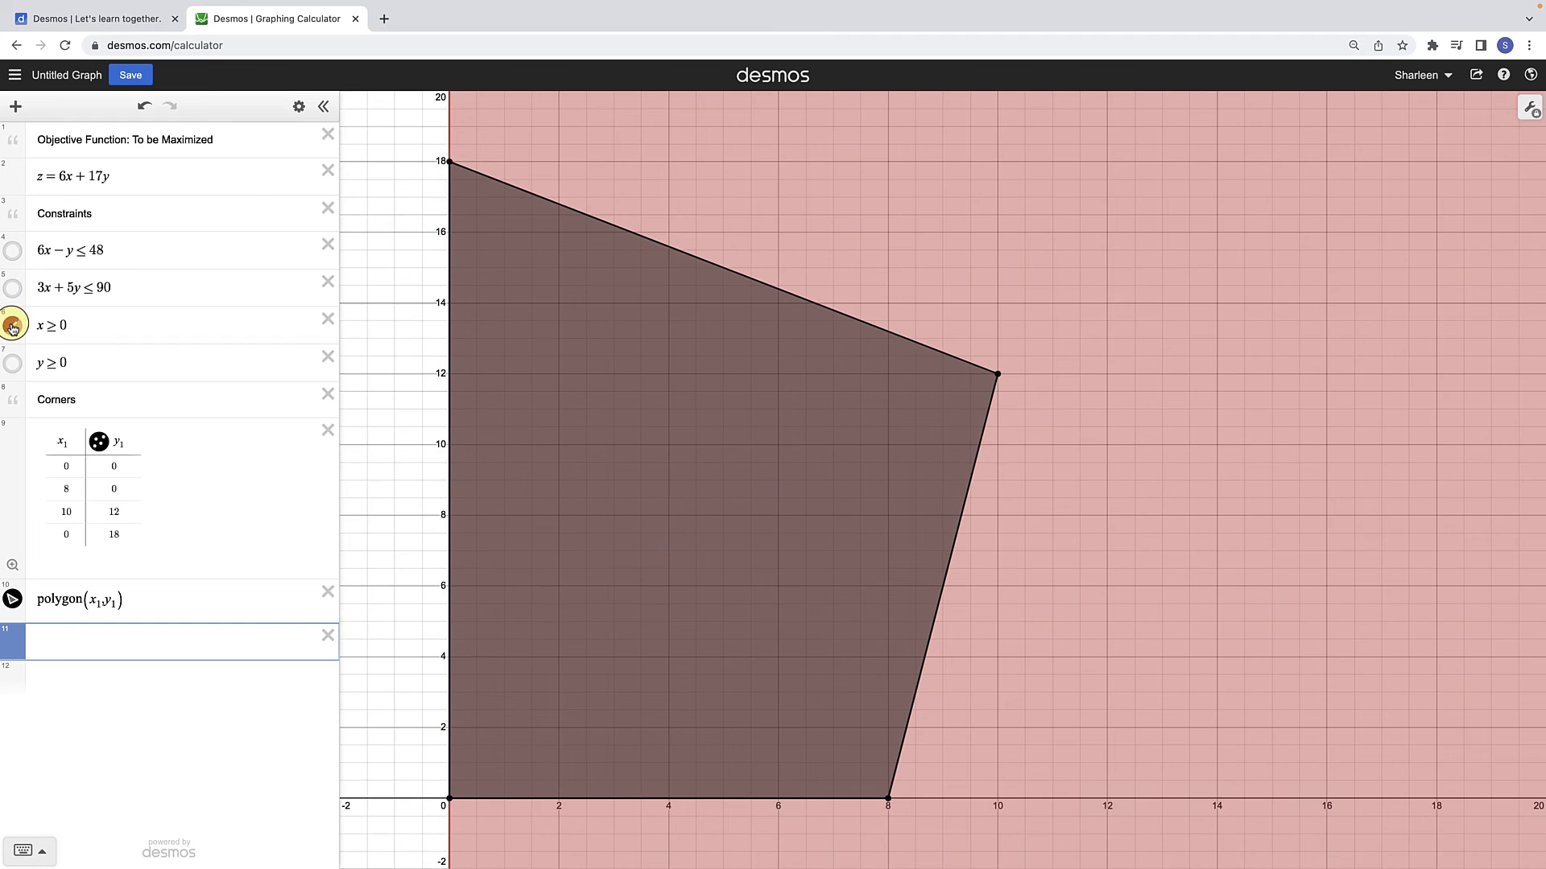
{"action": "left_click", "coordinate": [13, 363]}
{"action": "left_click", "coordinate": [10, 326]}
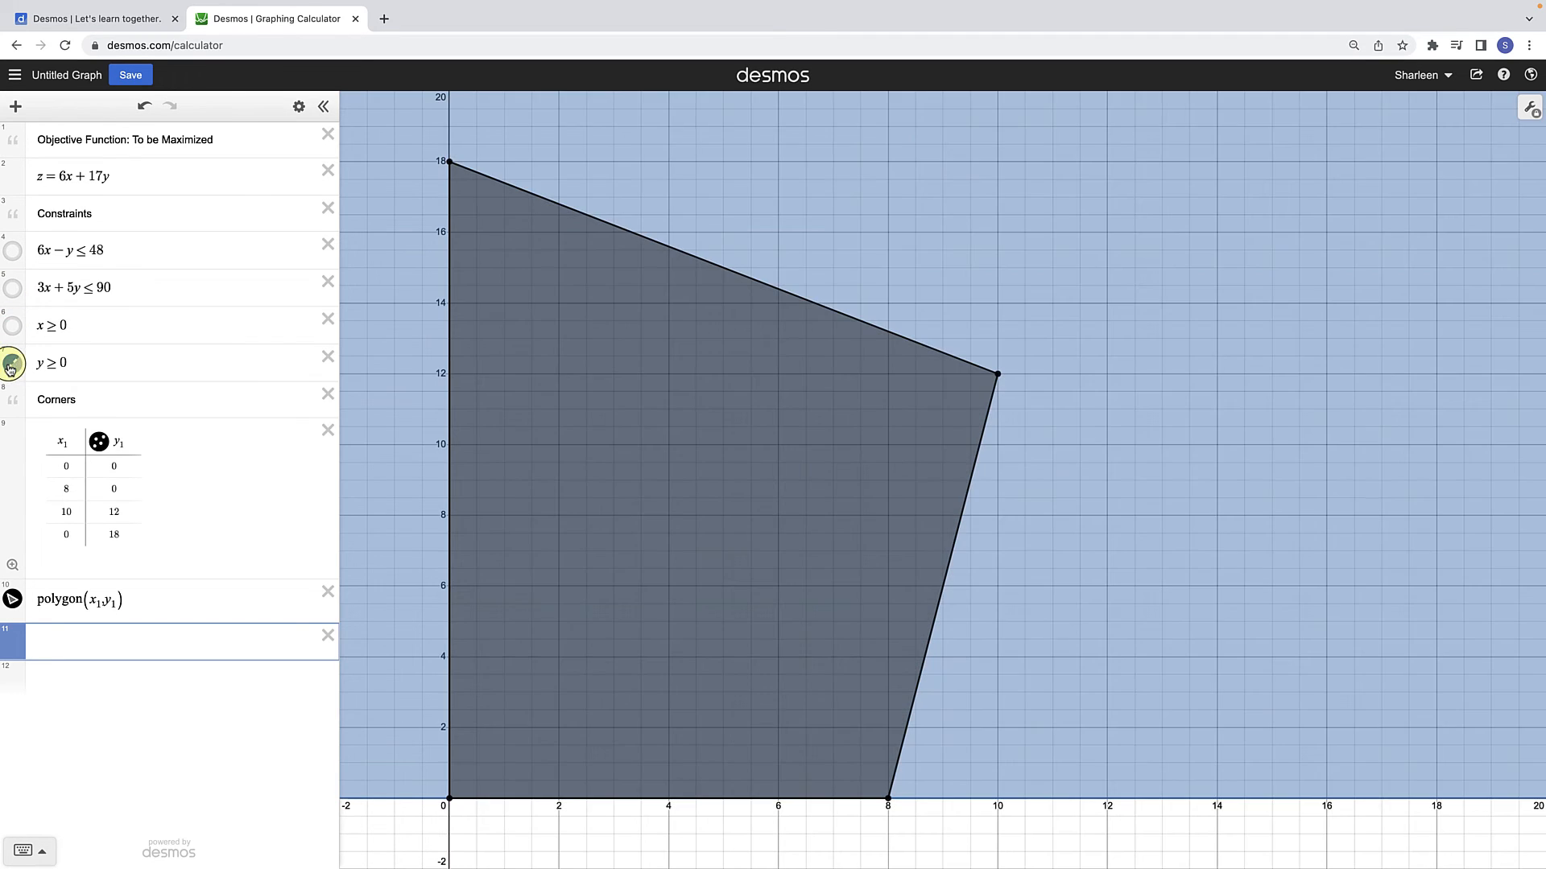
{"action": "left_click", "coordinate": [12, 363]}
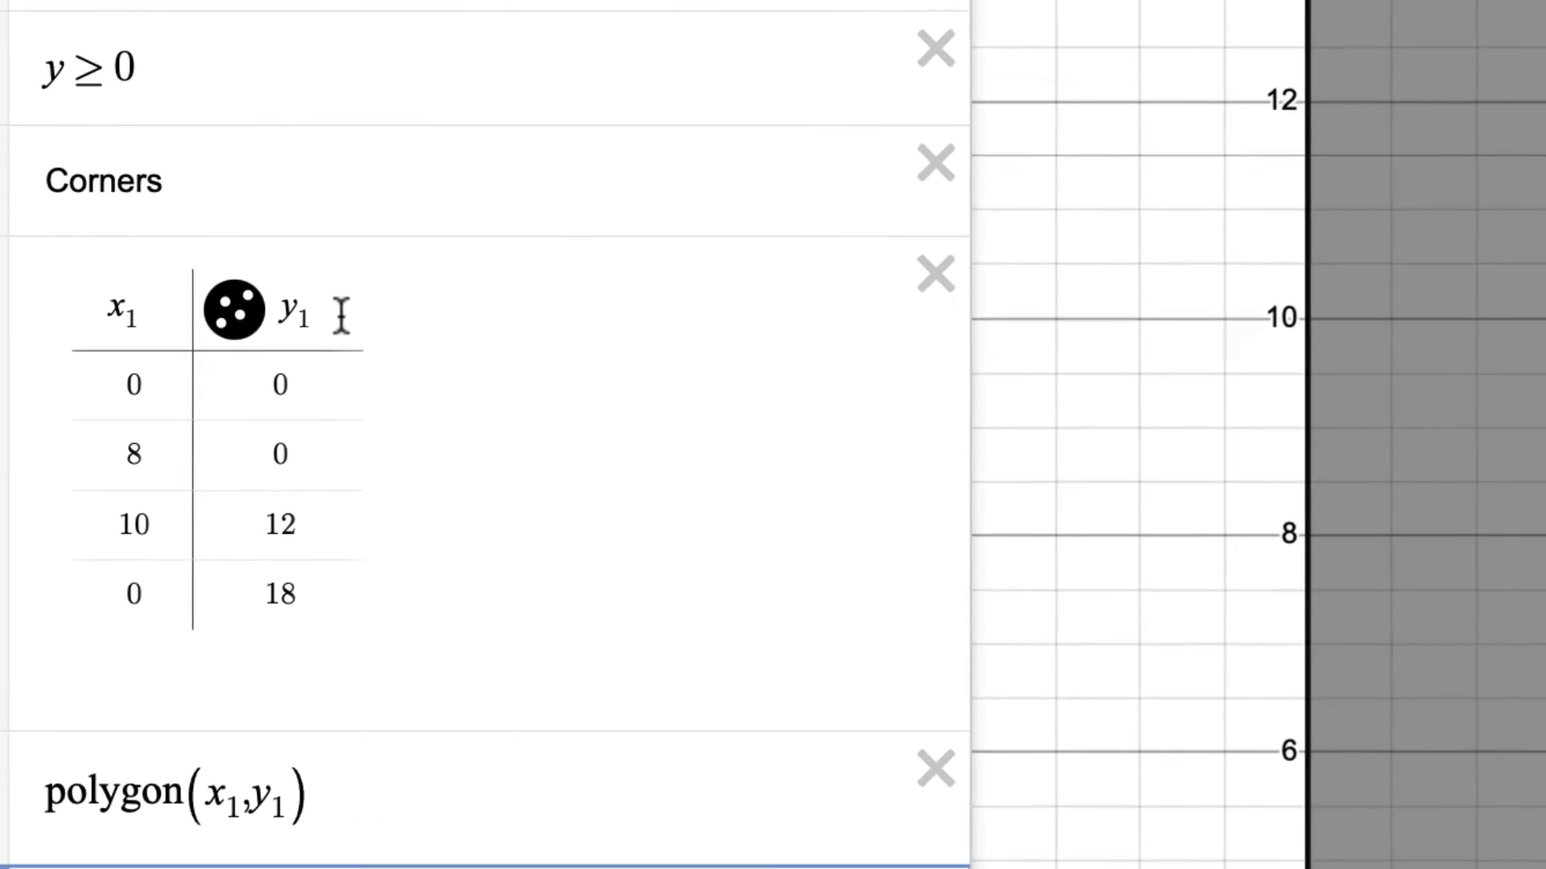
Step: Add a third column with the objective function 6x₁ + 17y₁ to the corner table and hide its plotted points
{"action": "double_click", "coordinate": [144, 444]}
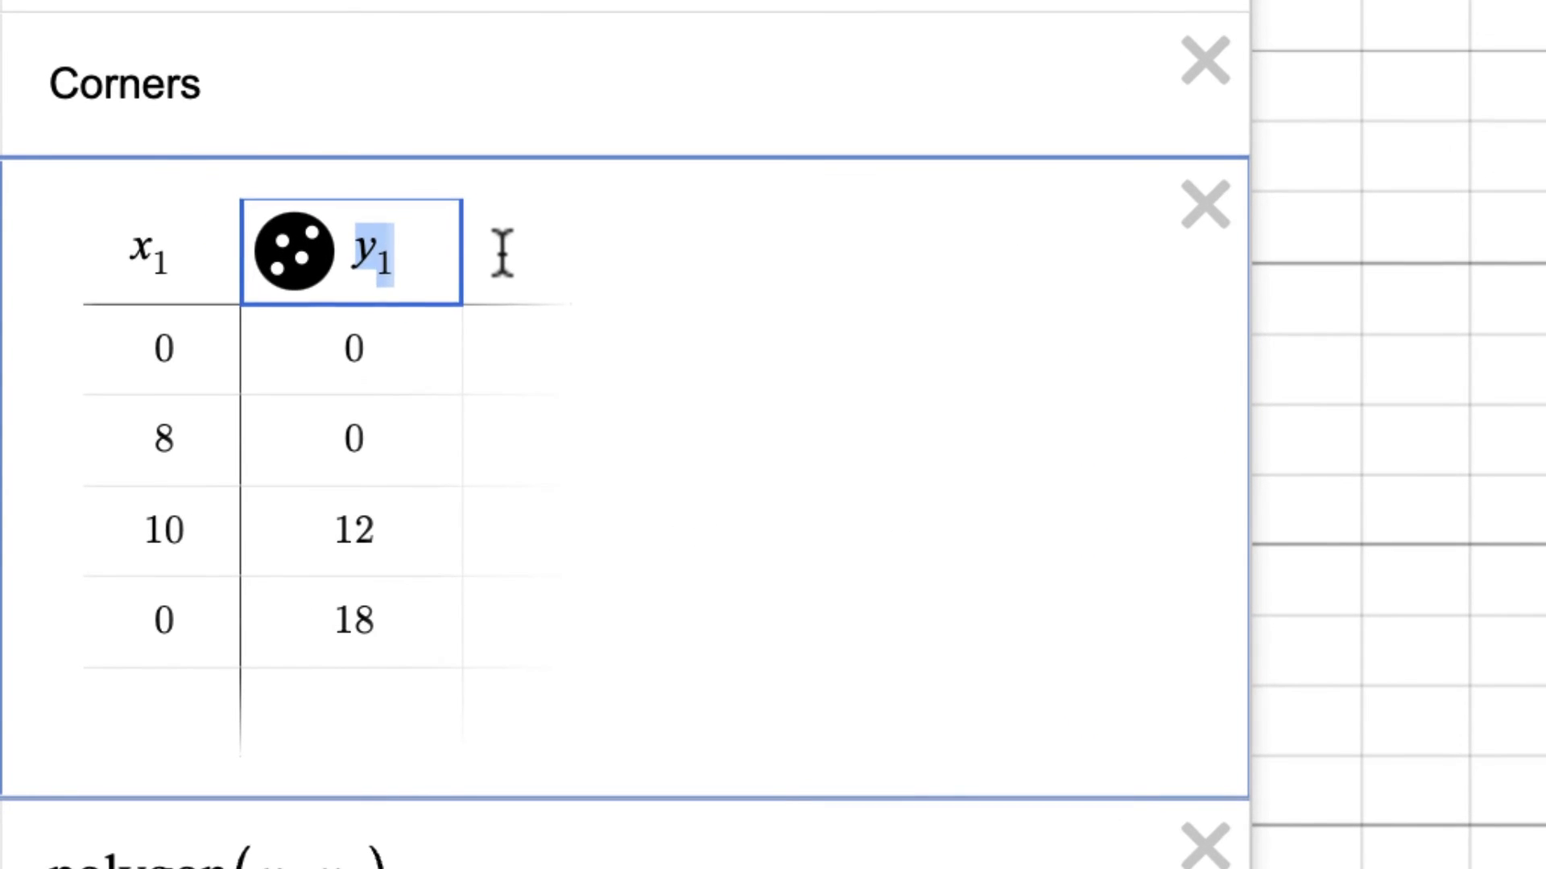
{"action": "left_click", "coordinate": [475, 263]}
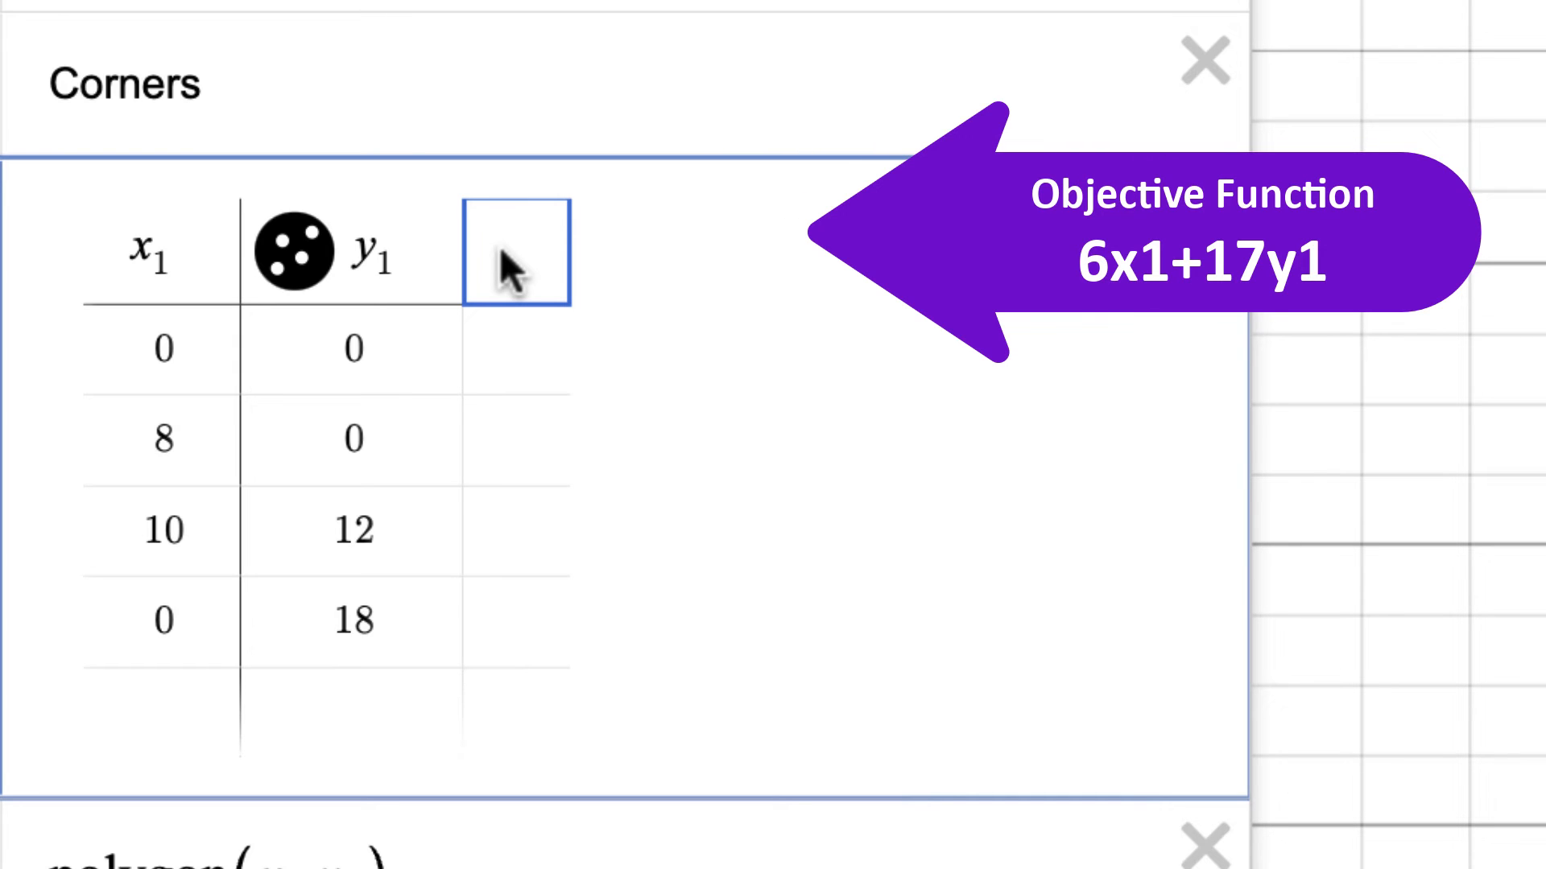
{"action": "type", "text": "5"}
{"action": "key", "text": "BackSpace"}
{"action": "type", "text": "6x"}
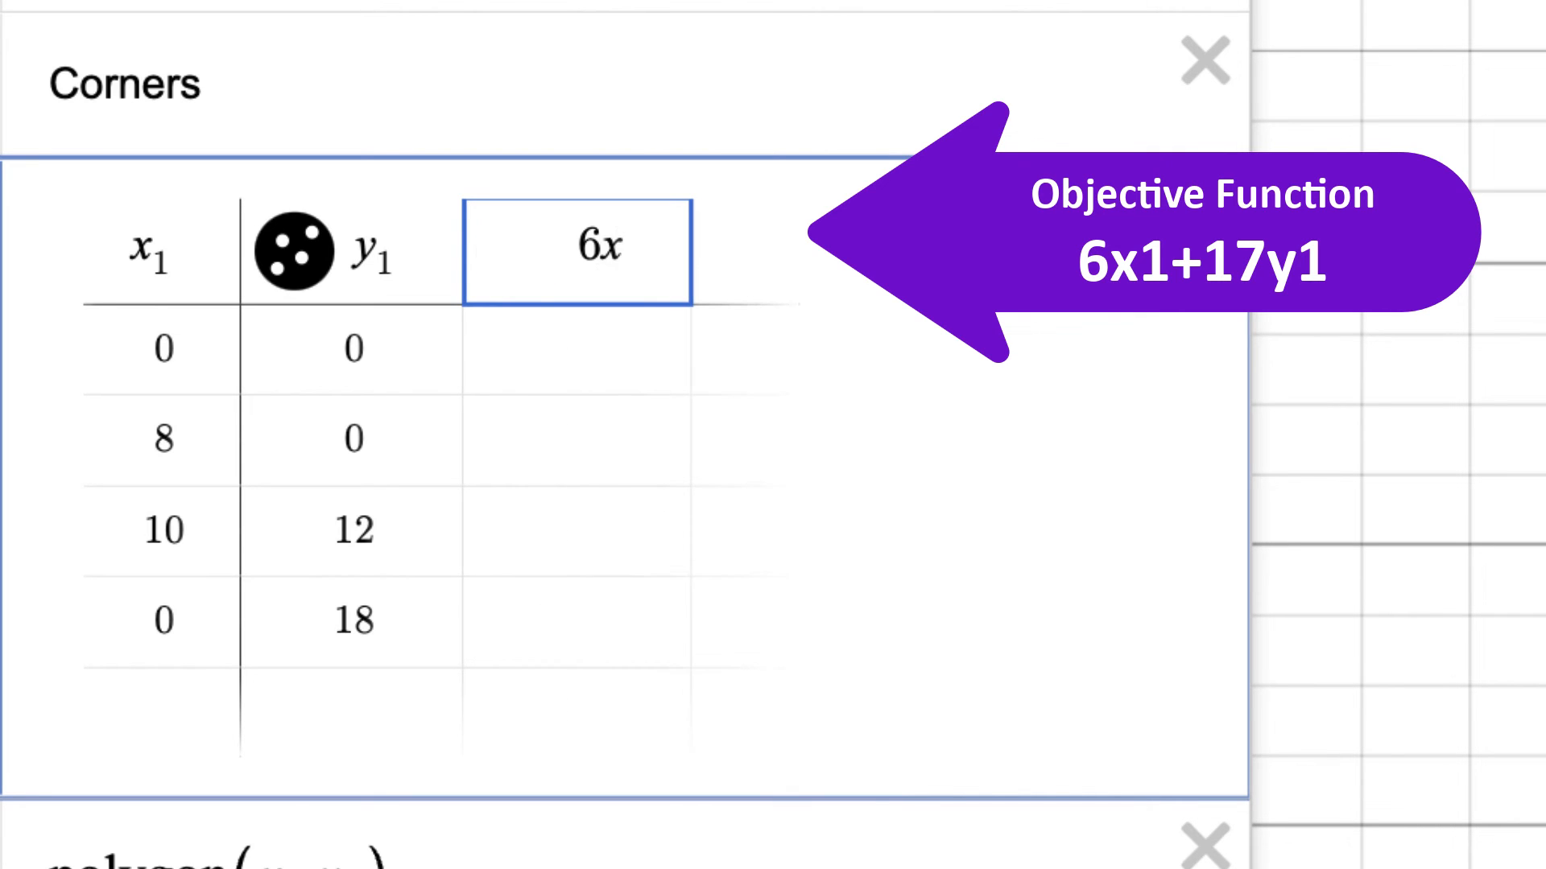
{"action": "type", "text": "1 + 17y1"}
{"action": "left_click", "coordinate": [505, 251]}
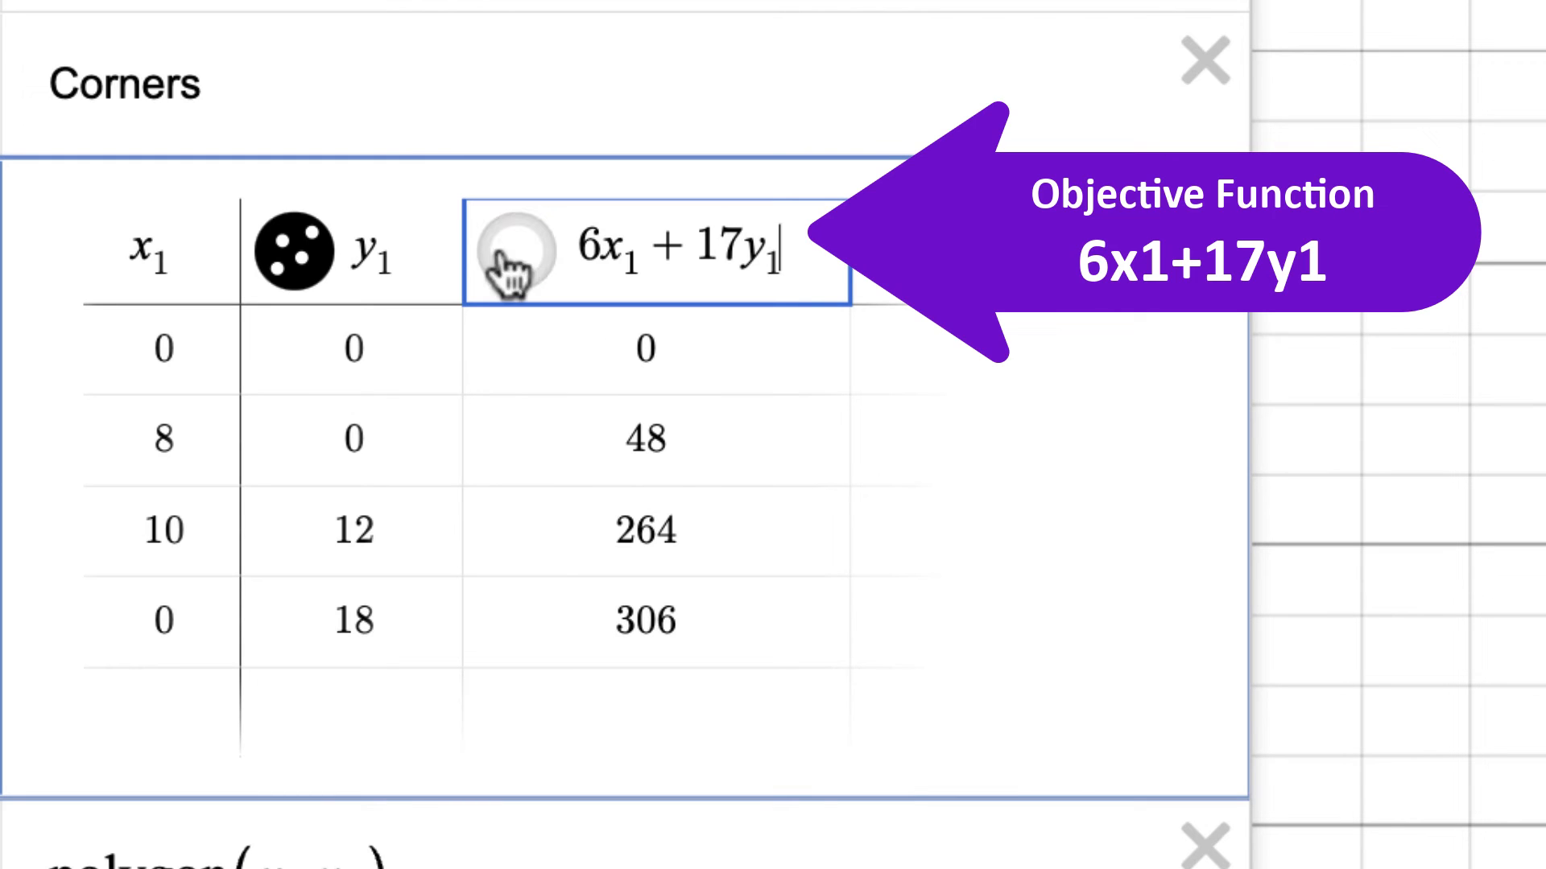